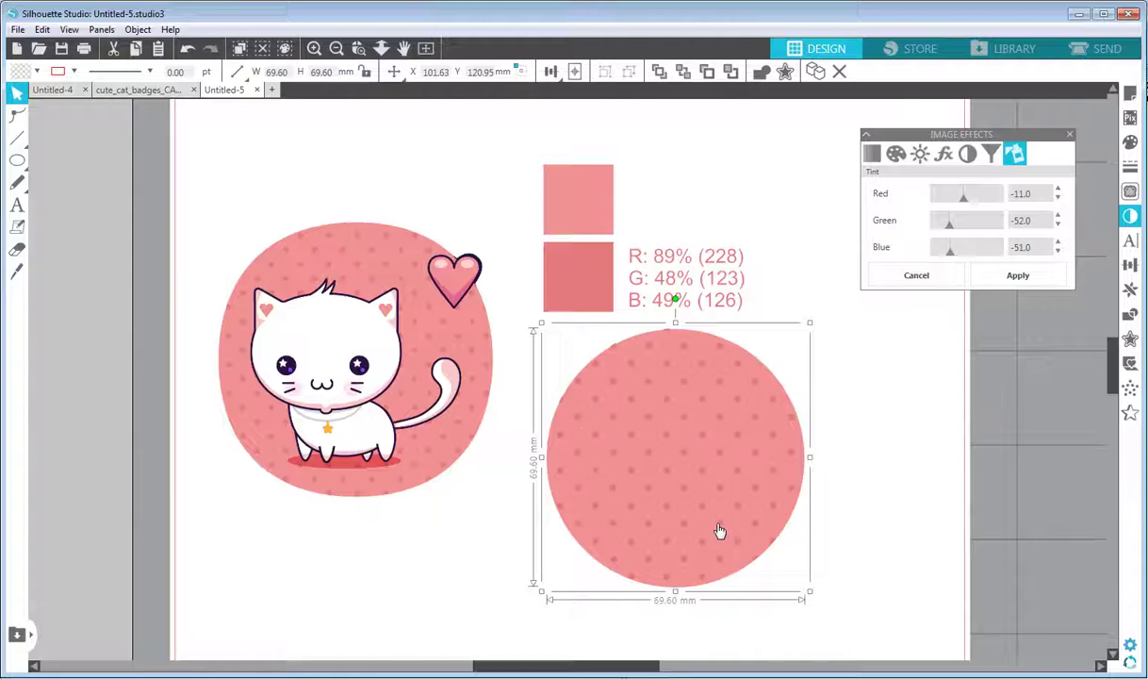
- Switch to the cute_cat_badges_CAMEO document, close the Image Effects settings and examine the badge designs across the sticker sheet
{"action": "left_click", "coordinate": [445, 187]}
{"action": "left_click", "coordinate": [137, 90]}
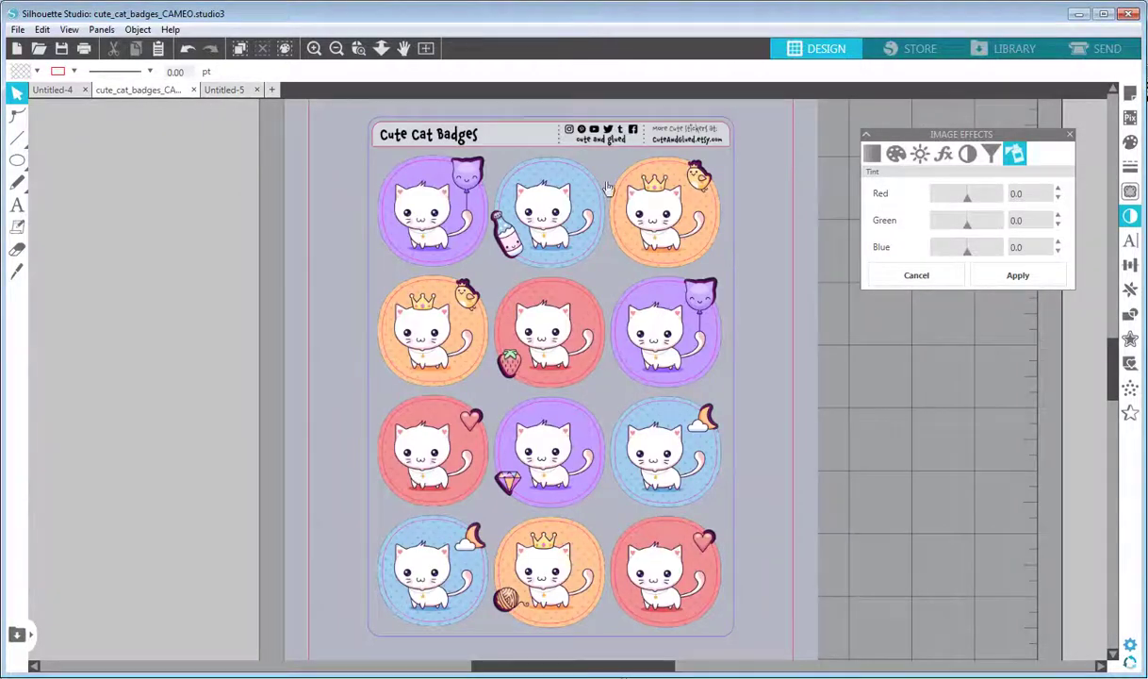
{"action": "left_click", "coordinate": [314, 48]}
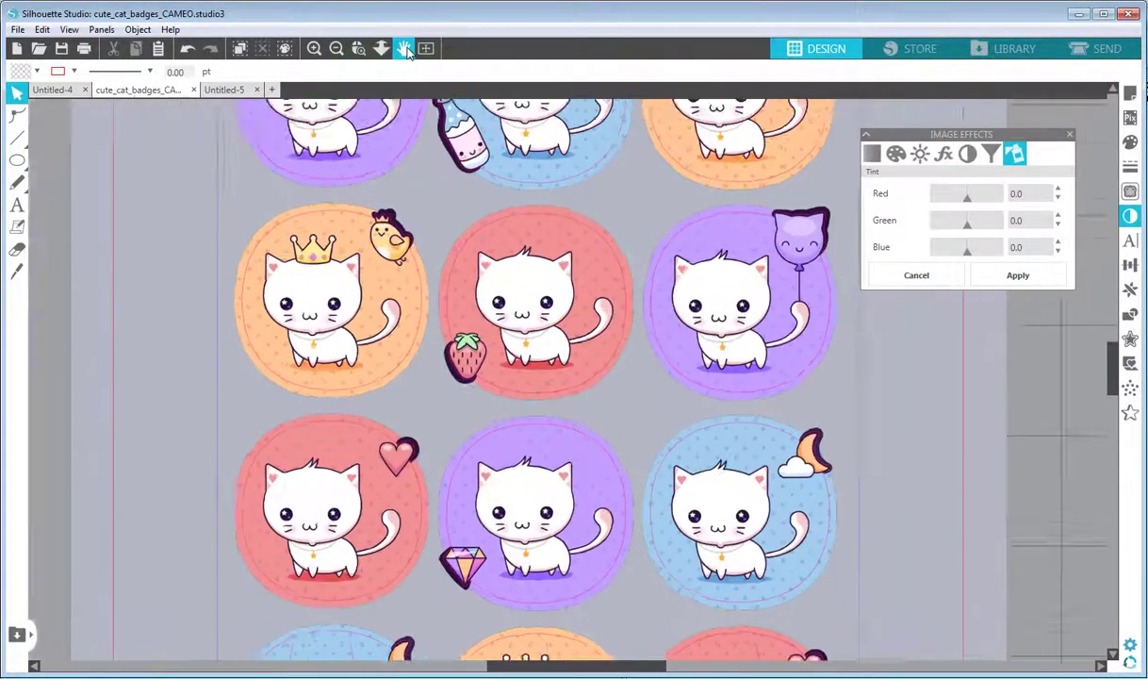
{"action": "left_click", "coordinate": [404, 48]}
{"action": "left_click_drag", "start_coordinate": [653, 141], "coordinate": [648, 474]}
{"action": "left_click_drag", "start_coordinate": [662, 247], "coordinate": [571, 300]}
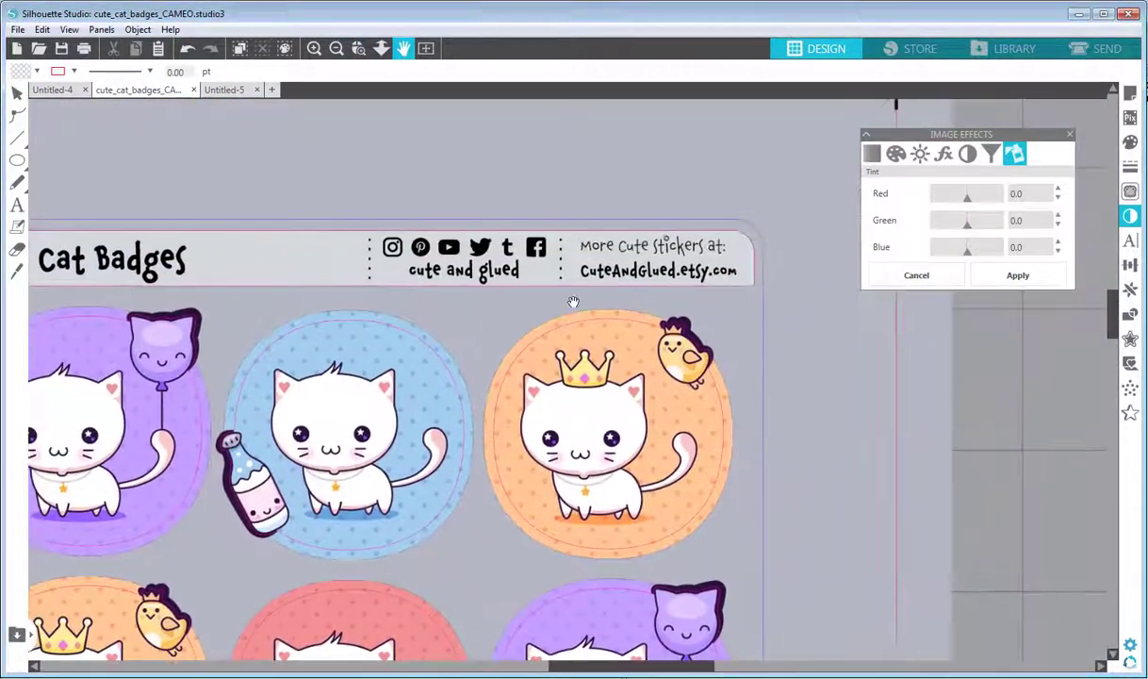
{"action": "left_click", "coordinate": [1070, 133]}
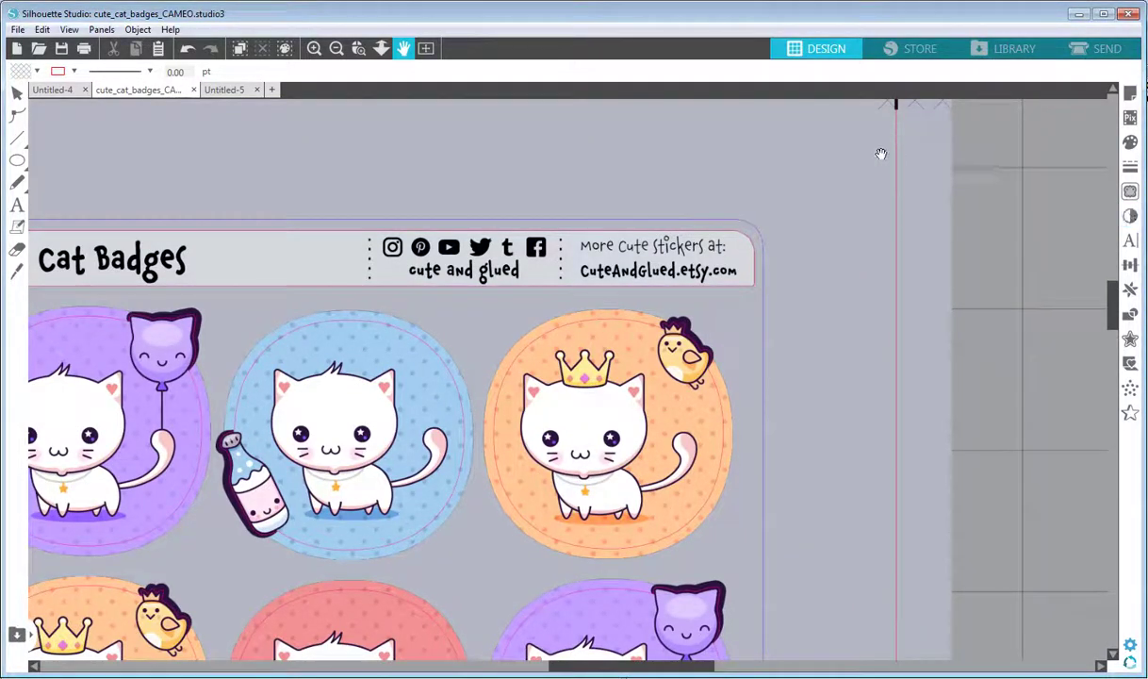
{"action": "left_click", "coordinate": [336, 48]}
{"action": "left_click", "coordinate": [381, 48]}
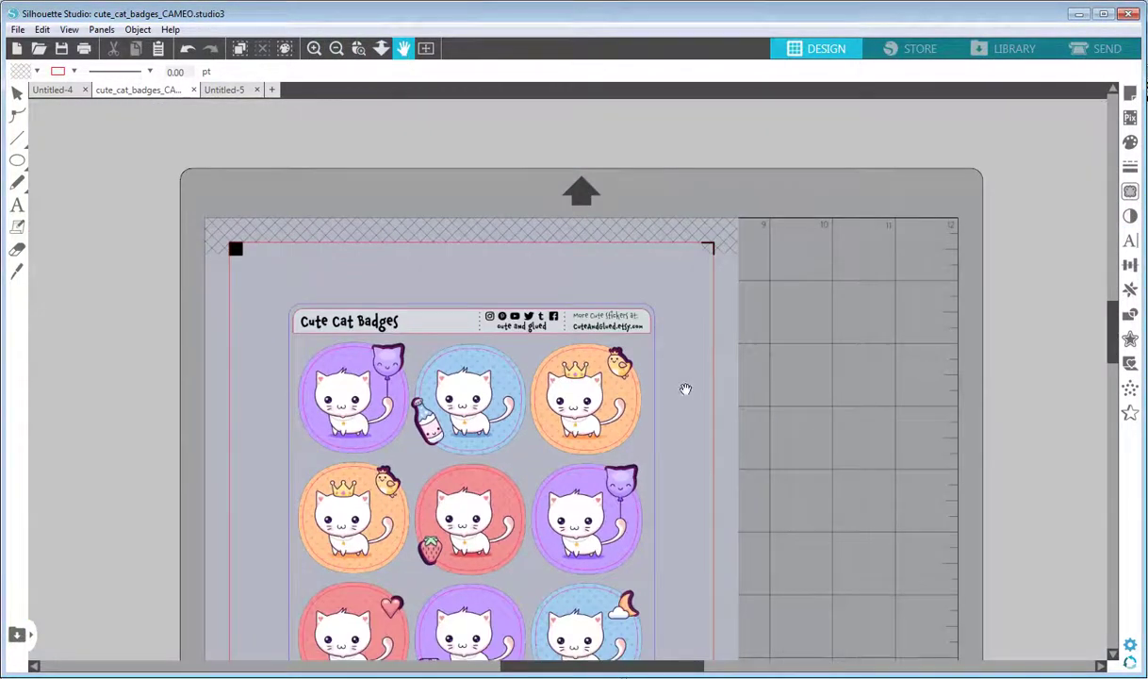
{"action": "scroll", "coordinate": [745, 283], "scroll_direction": "up", "scroll_amount": 3}
{"action": "left_click_drag", "start_coordinate": [752, 267], "coordinate": [756, 250]}
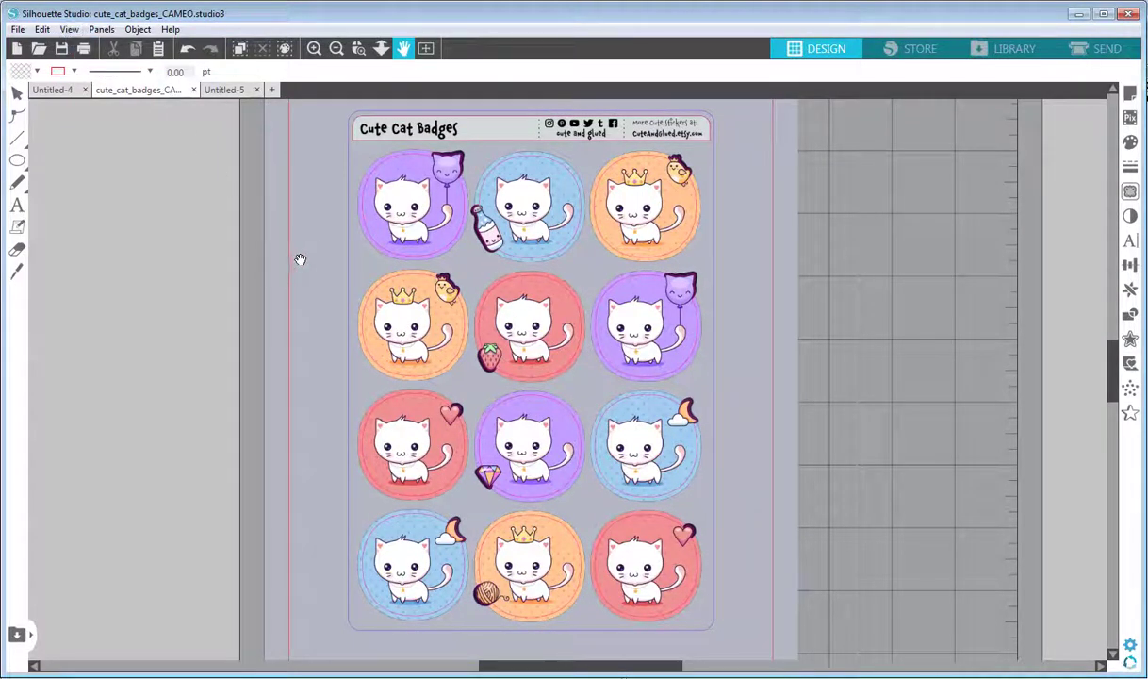
{"action": "left_click", "coordinate": [17, 93]}
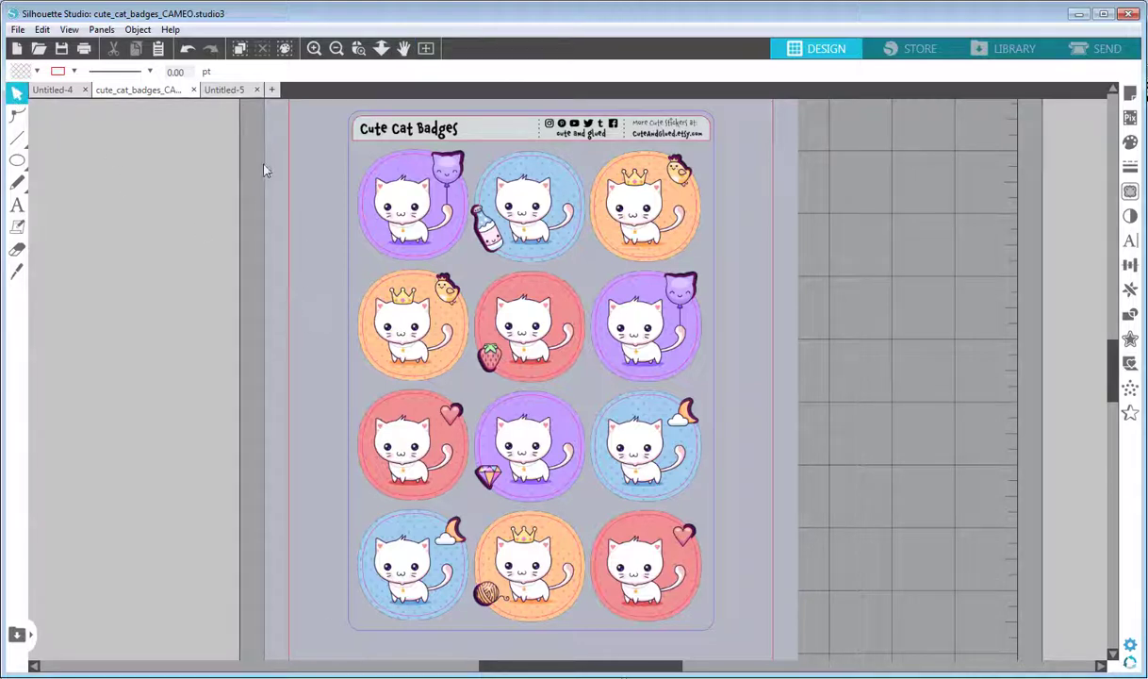
- Copy the pink cat badge from Untitled-5 and paste it into a new document
{"action": "left_click", "coordinate": [224, 90]}
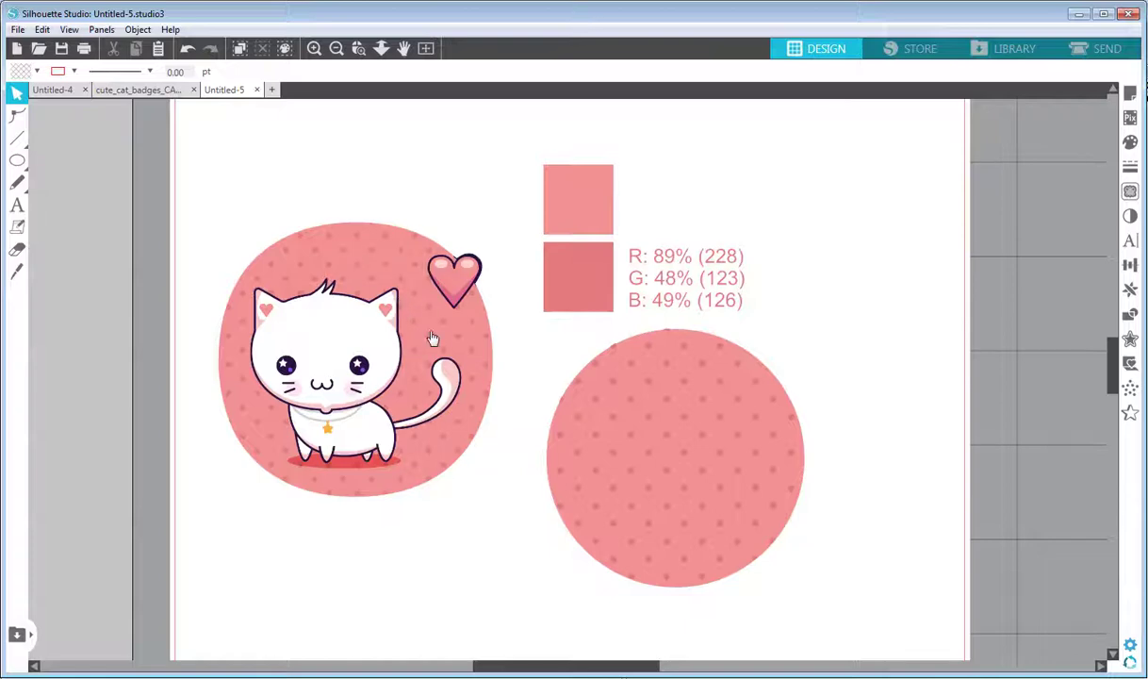
{"action": "left_click", "coordinate": [373, 294]}
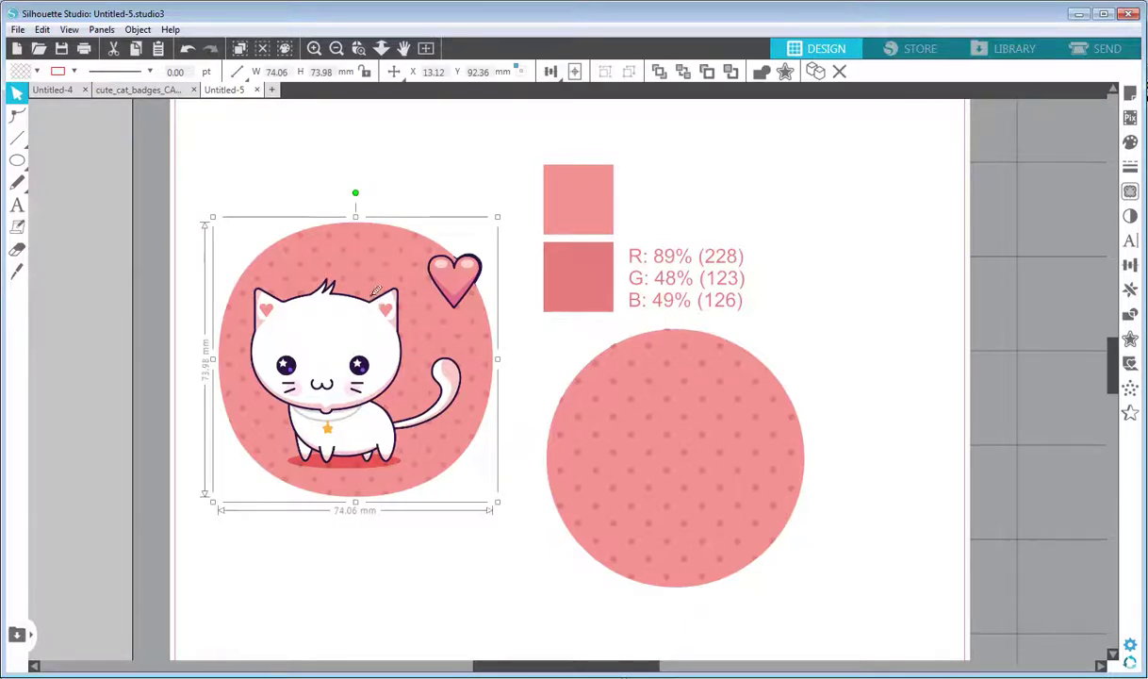
{"action": "left_click", "coordinate": [18, 29]}
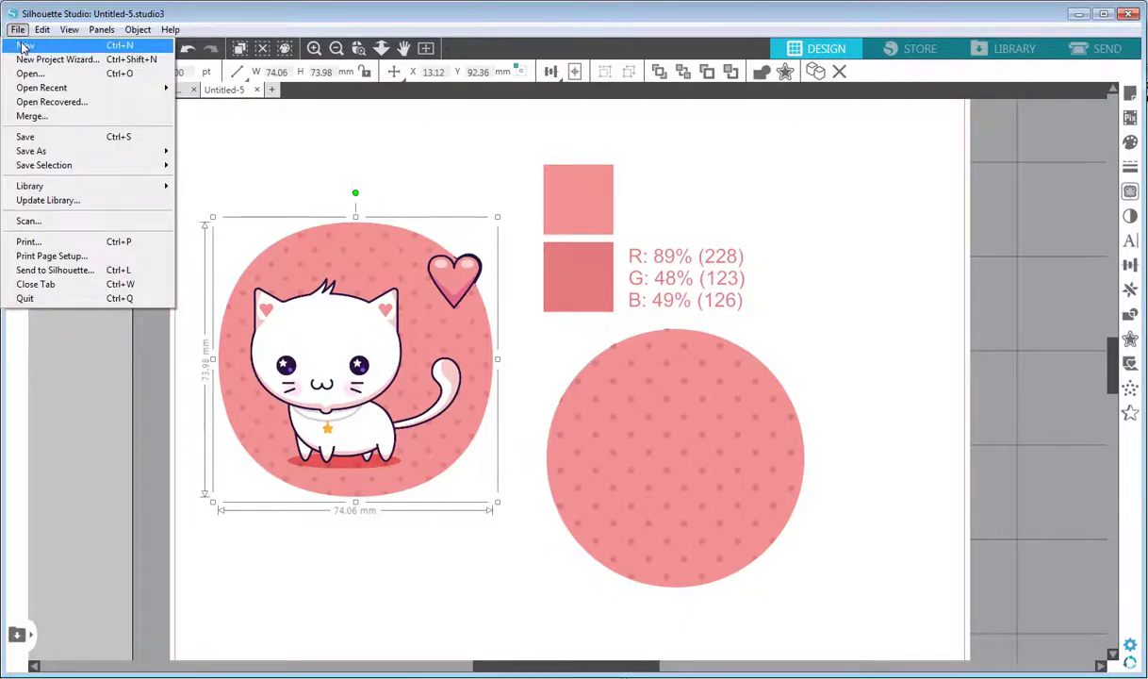
{"action": "left_click", "coordinate": [24, 47]}
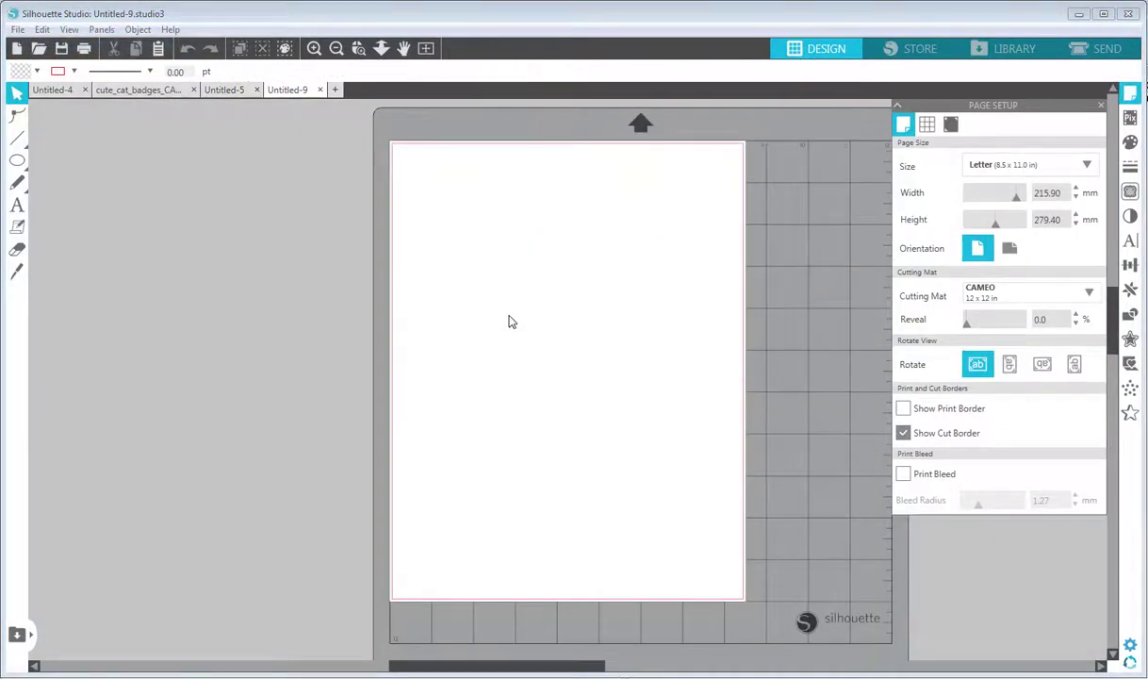
{"action": "key", "text": "ctrl+v"}
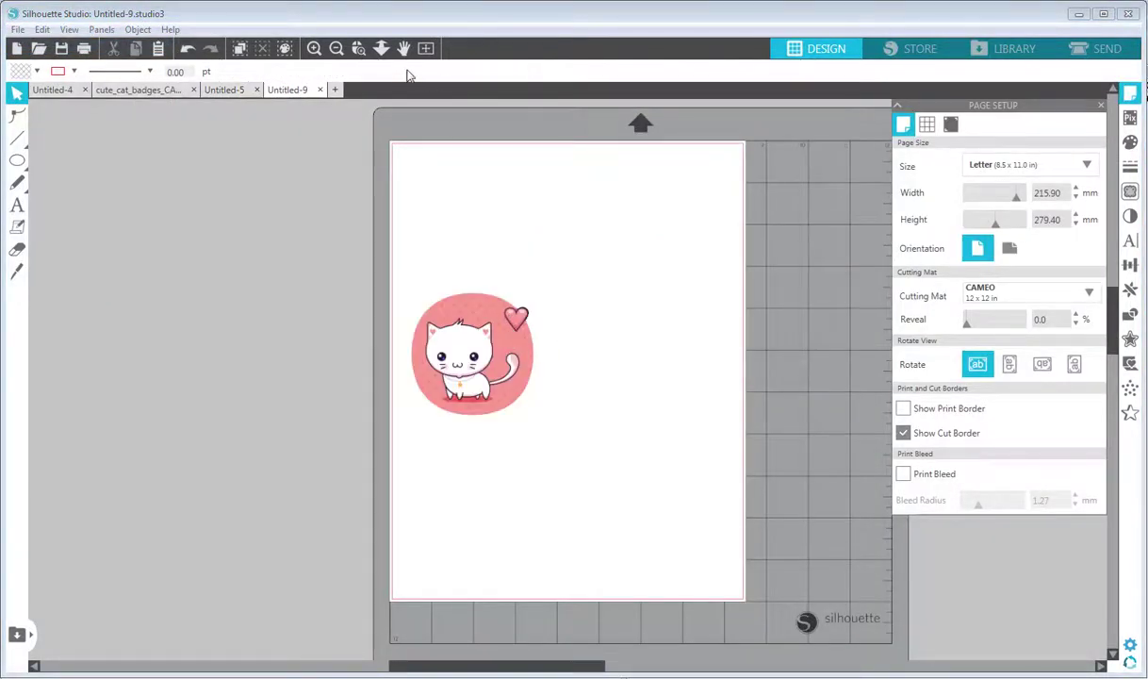
- Draw a square about 21 mm wide beside the cat badge's heart and make its outline transparent
{"action": "left_click", "coordinate": [315, 49]}
{"action": "left_click", "coordinate": [315, 49]}
{"action": "left_click", "coordinate": [405, 50]}
{"action": "left_click_drag", "start_coordinate": [525, 236], "coordinate": [534, 279]}
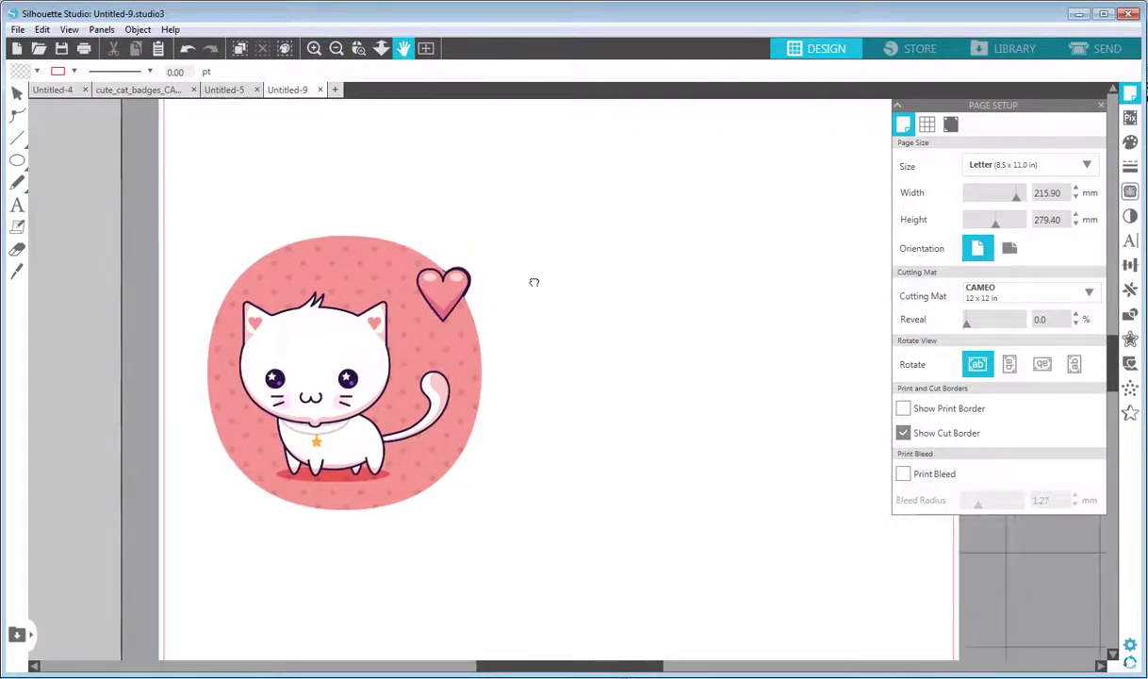
{"action": "mouse_move", "coordinate": [18, 166]}
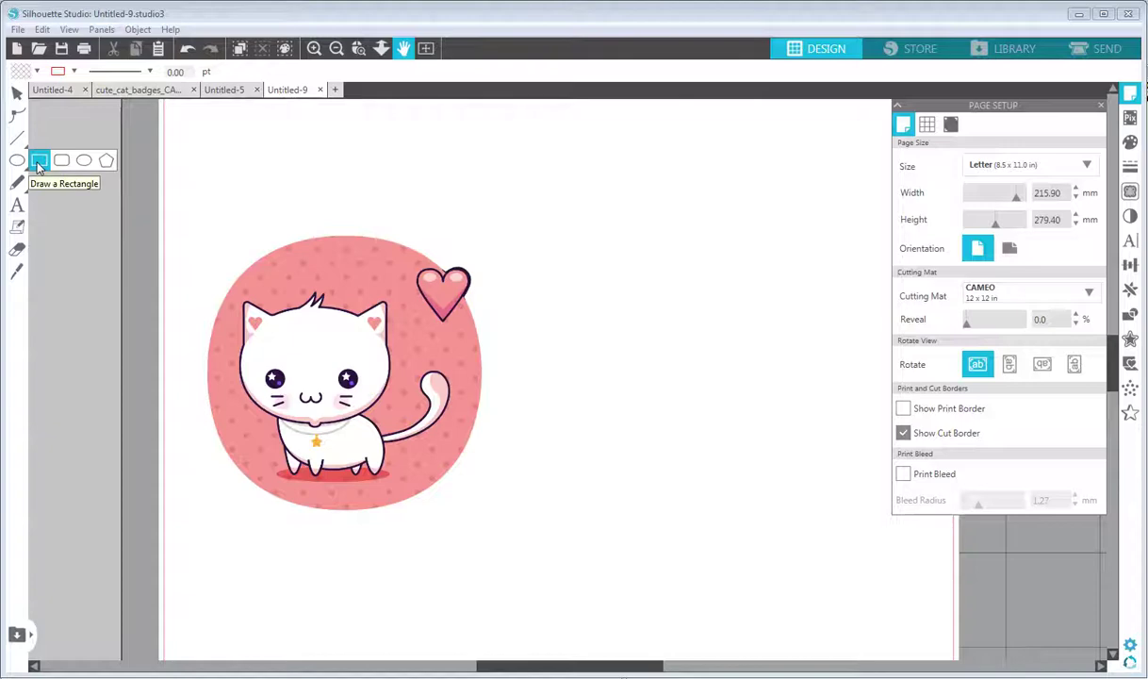
{"action": "left_click", "coordinate": [39, 166]}
{"action": "left_click_drag", "start_coordinate": [518, 179], "coordinate": [599, 258]}
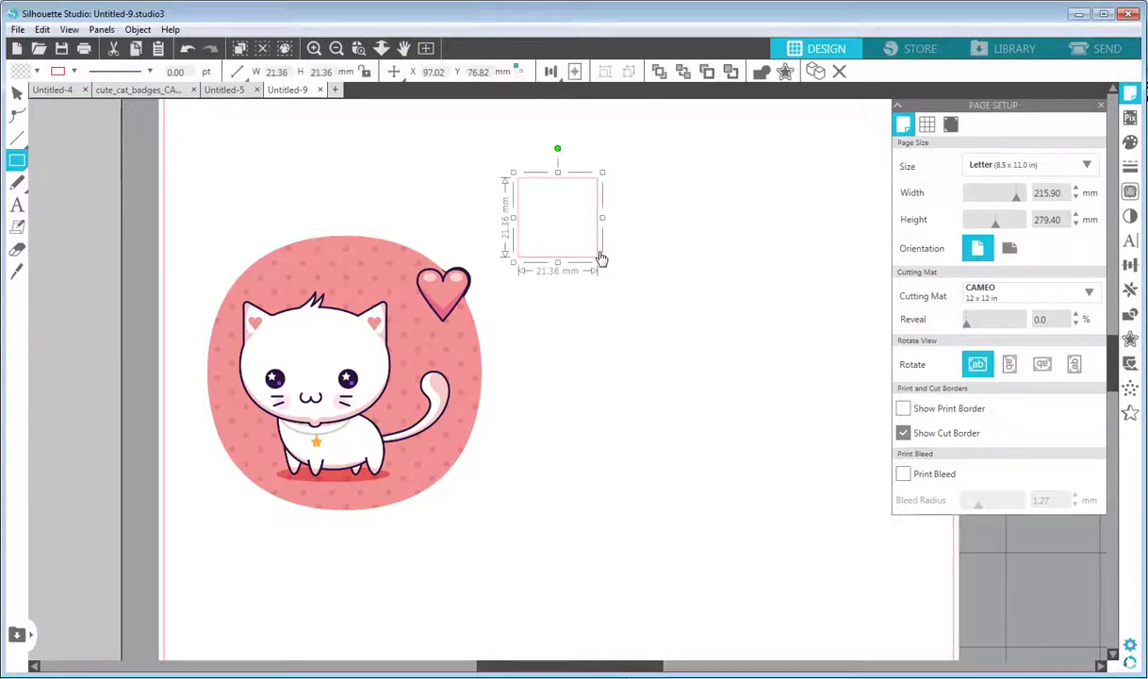
{"action": "left_click", "coordinate": [76, 73]}
{"action": "left_click", "coordinate": [160, 105]}
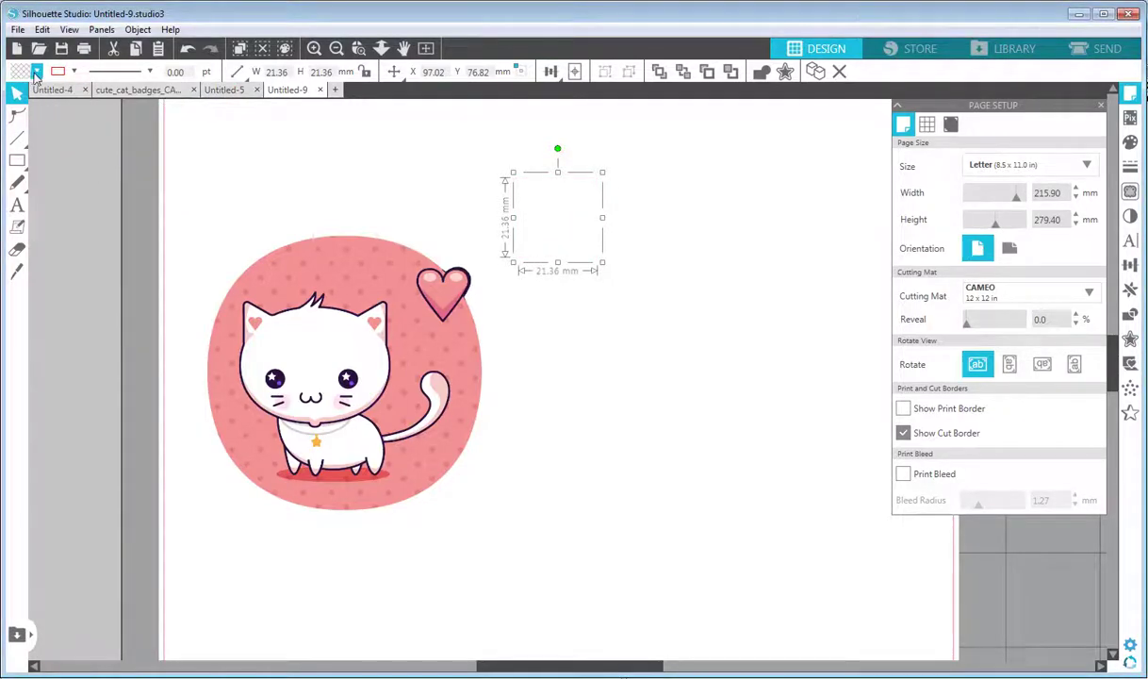
- Fill the square with the light pink background colour sampled from the cat badge
{"action": "left_click", "coordinate": [36, 73]}
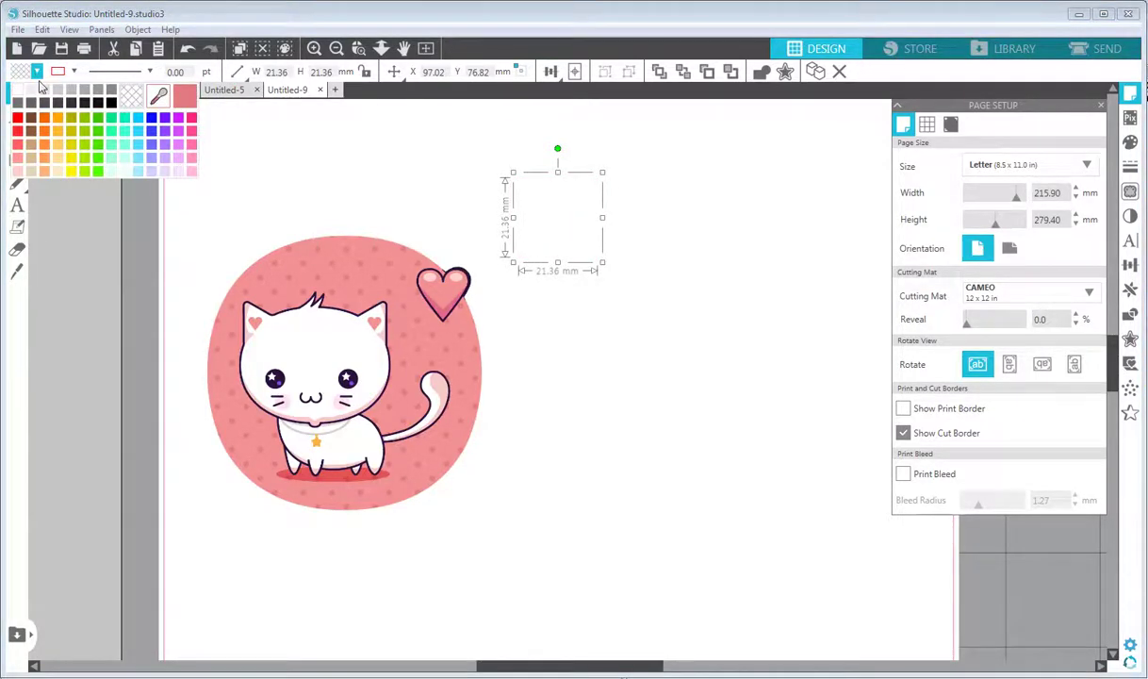
{"action": "left_click", "coordinate": [168, 90]}
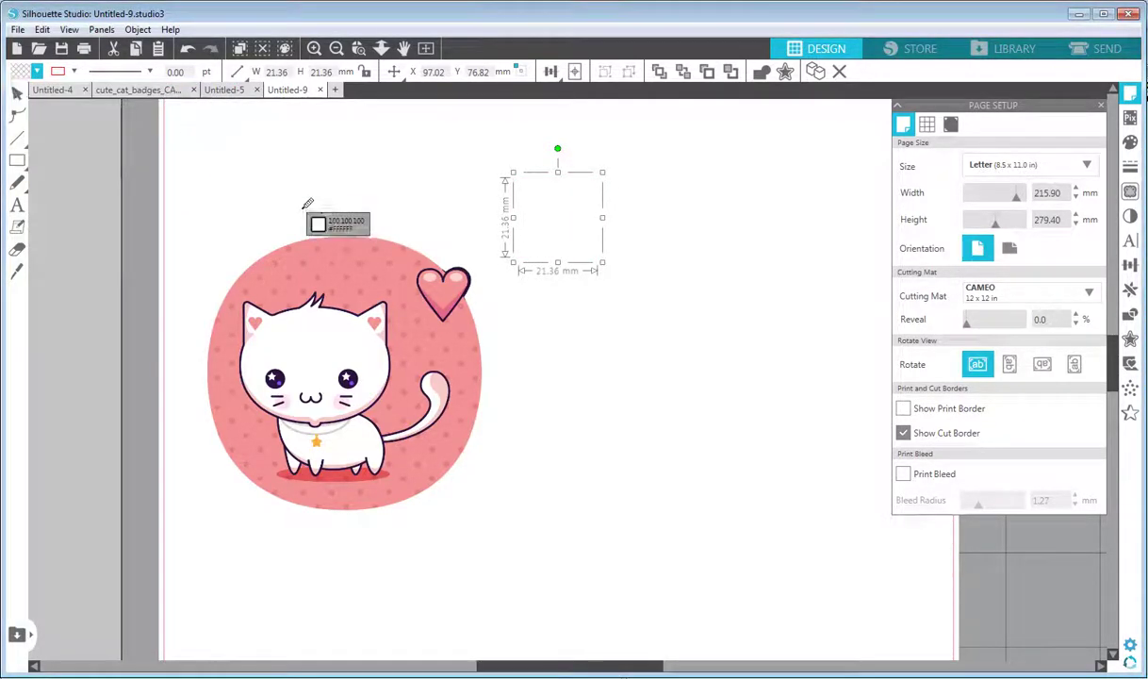
{"action": "left_click", "coordinate": [346, 269]}
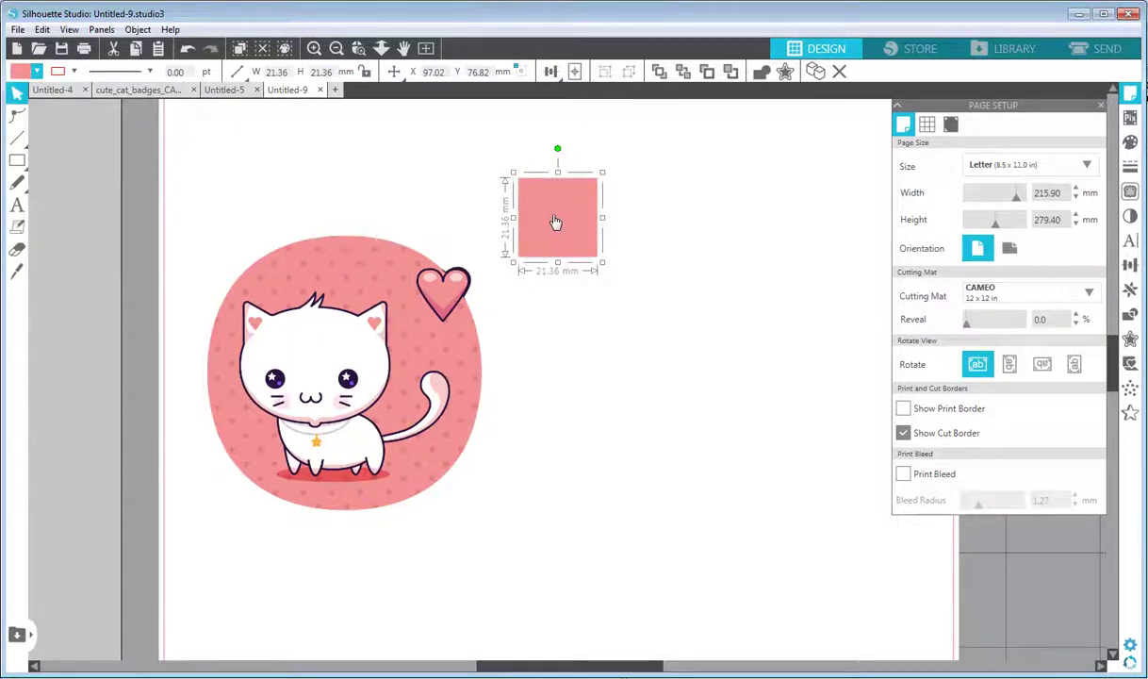
- Move the pink square slightly up, duplicate it and place the copy directly below the original
{"action": "left_click_drag", "start_coordinate": [555, 229], "coordinate": [552, 206]}
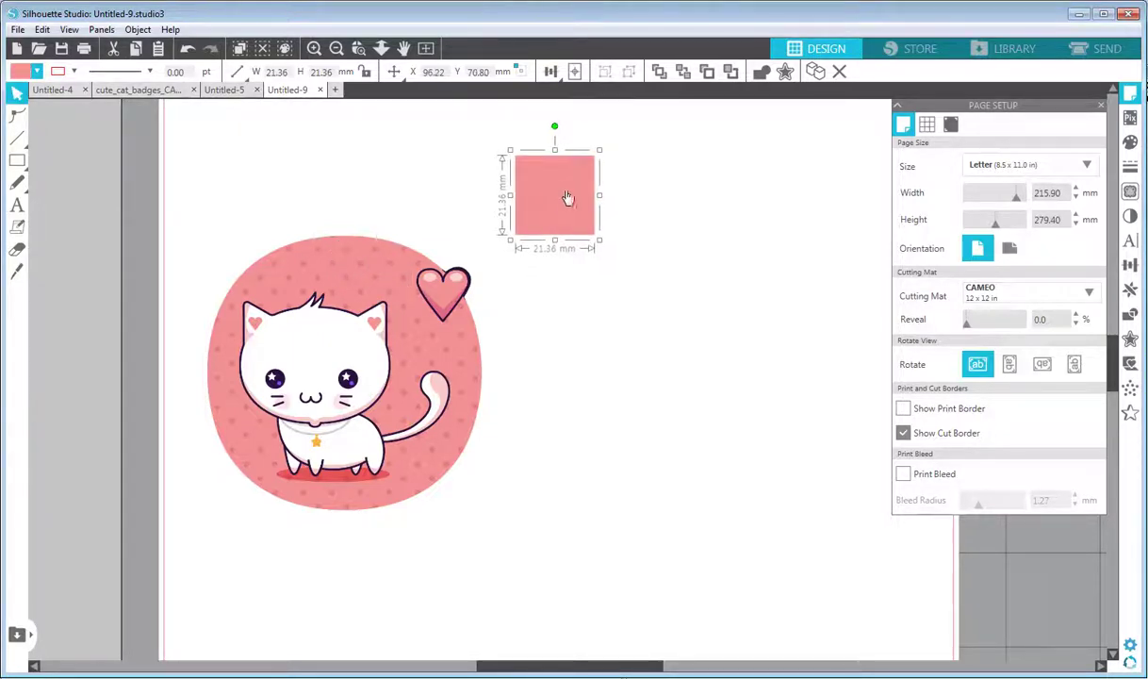
{"action": "left_click", "coordinate": [814, 73]}
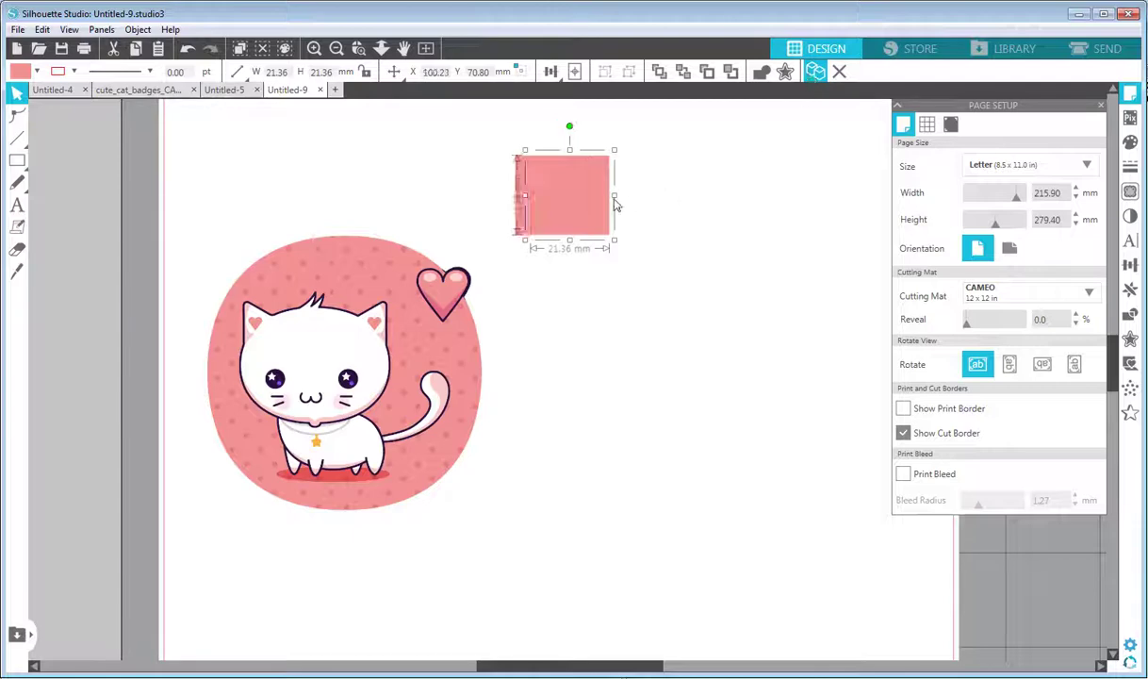
{"action": "left_click_drag", "start_coordinate": [568, 196], "coordinate": [553, 275]}
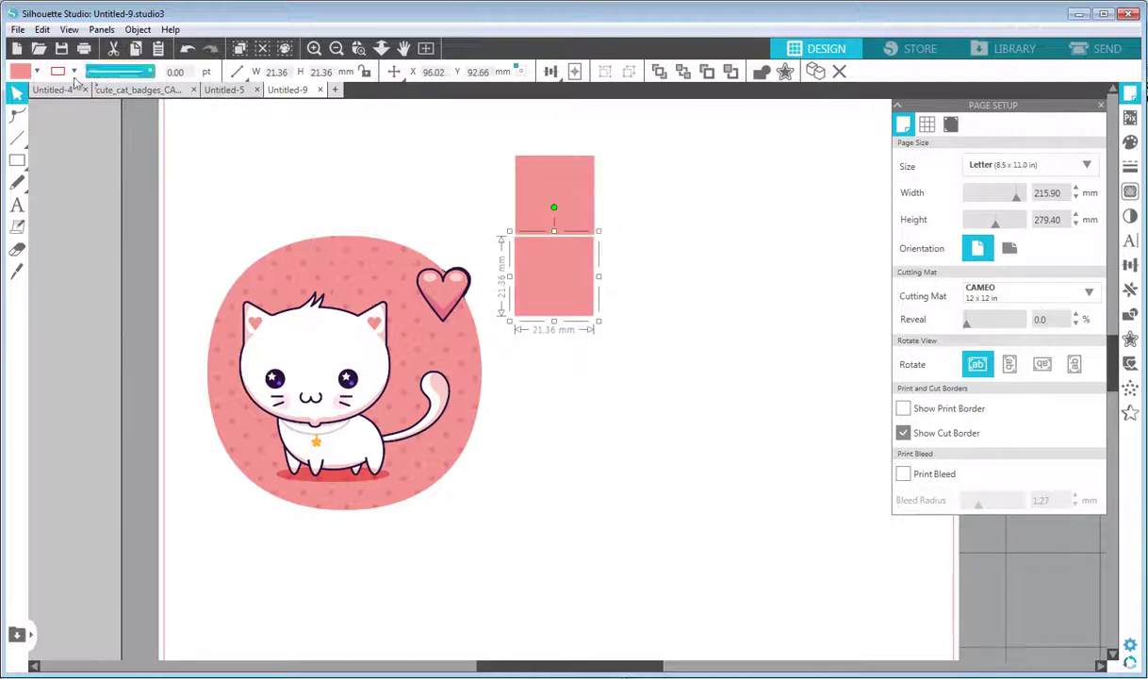
- Fill the lower square with the darker pink sampled from a polka dot on the cat badge
{"action": "left_click", "coordinate": [37, 73]}
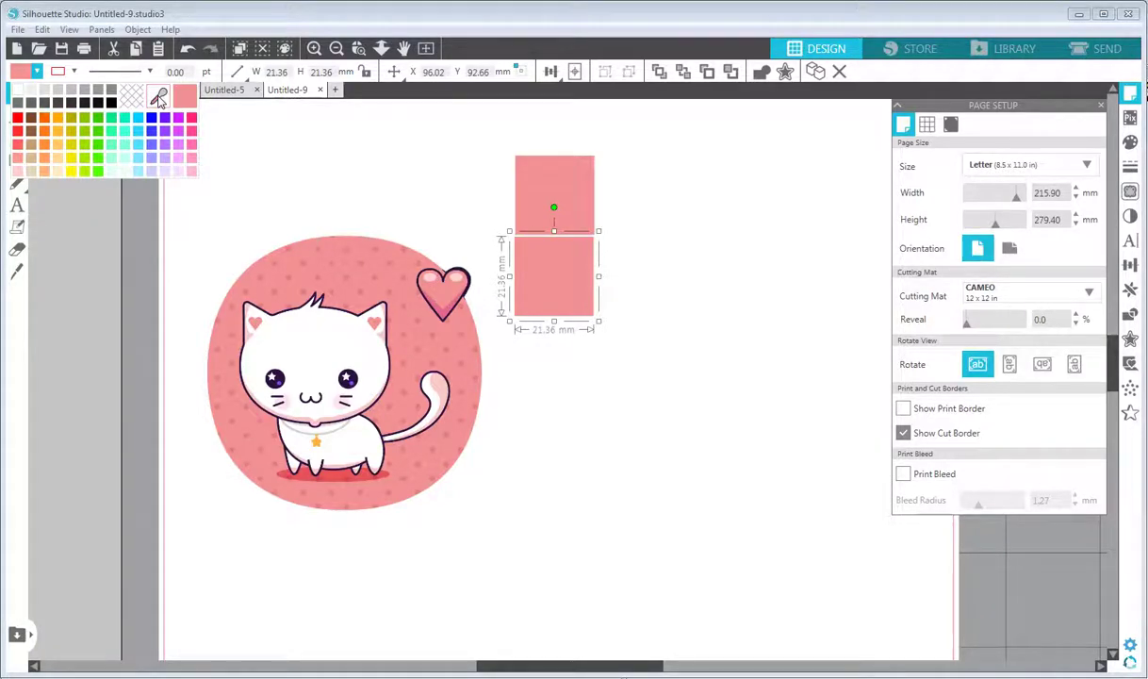
{"action": "left_click", "coordinate": [159, 98]}
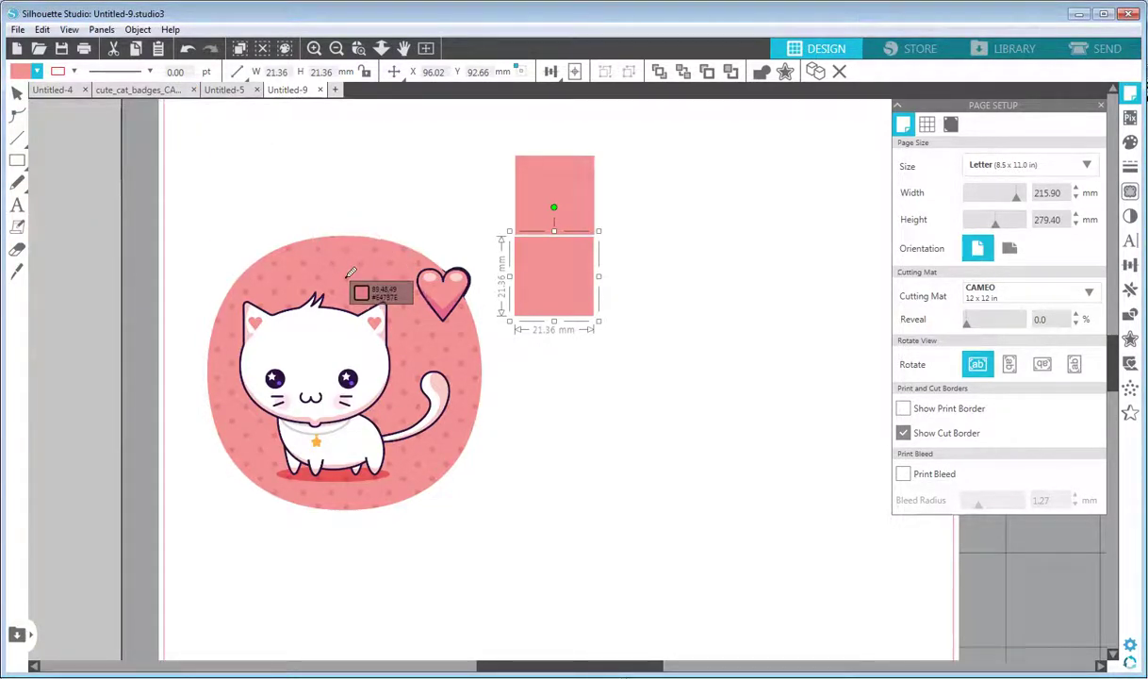
{"action": "left_click", "coordinate": [350, 273]}
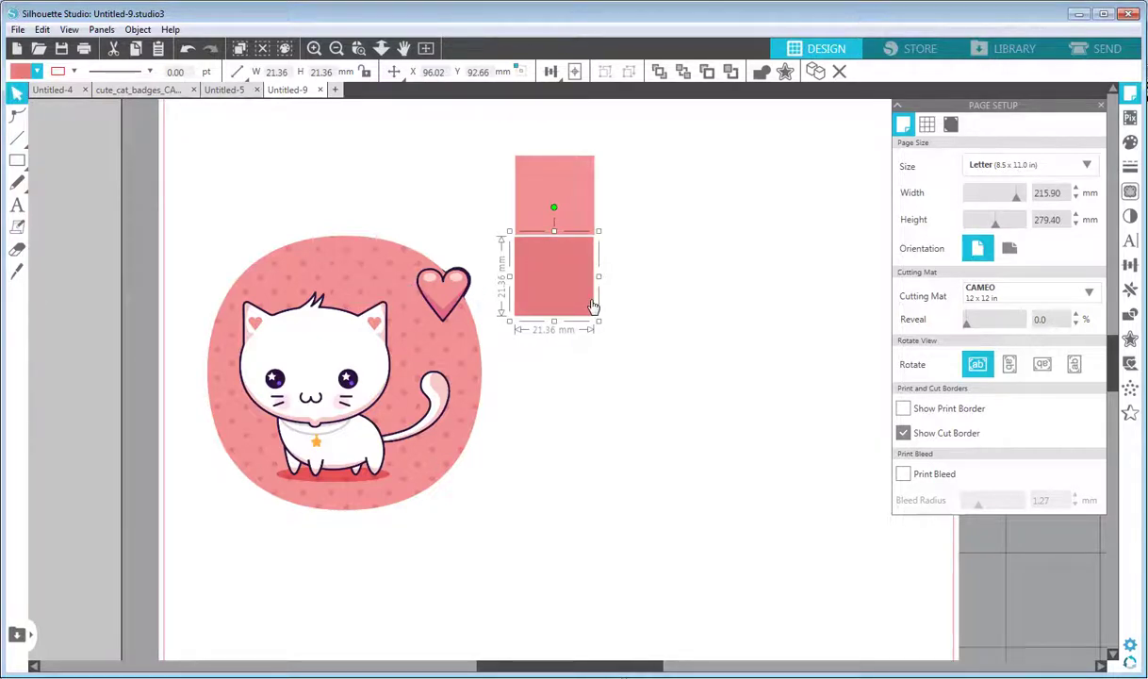
- Read the RGB percentages of the lower square's darker pink with the colour picker without applying a new fill
{"action": "left_click", "coordinate": [37, 73]}
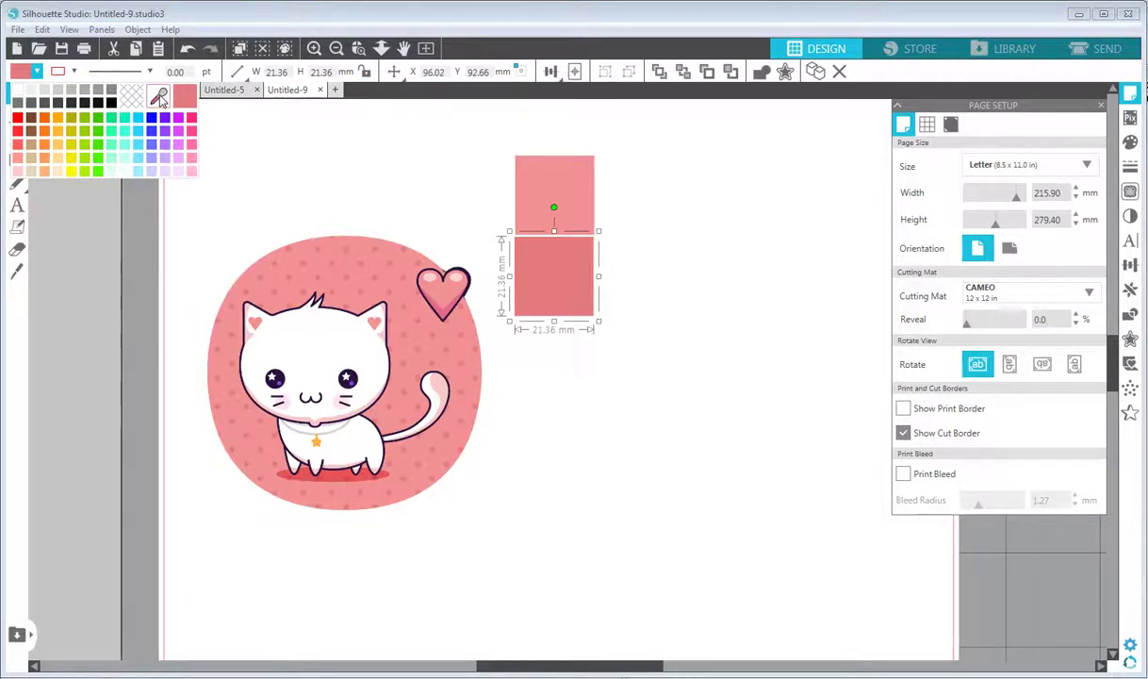
{"action": "left_click", "coordinate": [158, 97]}
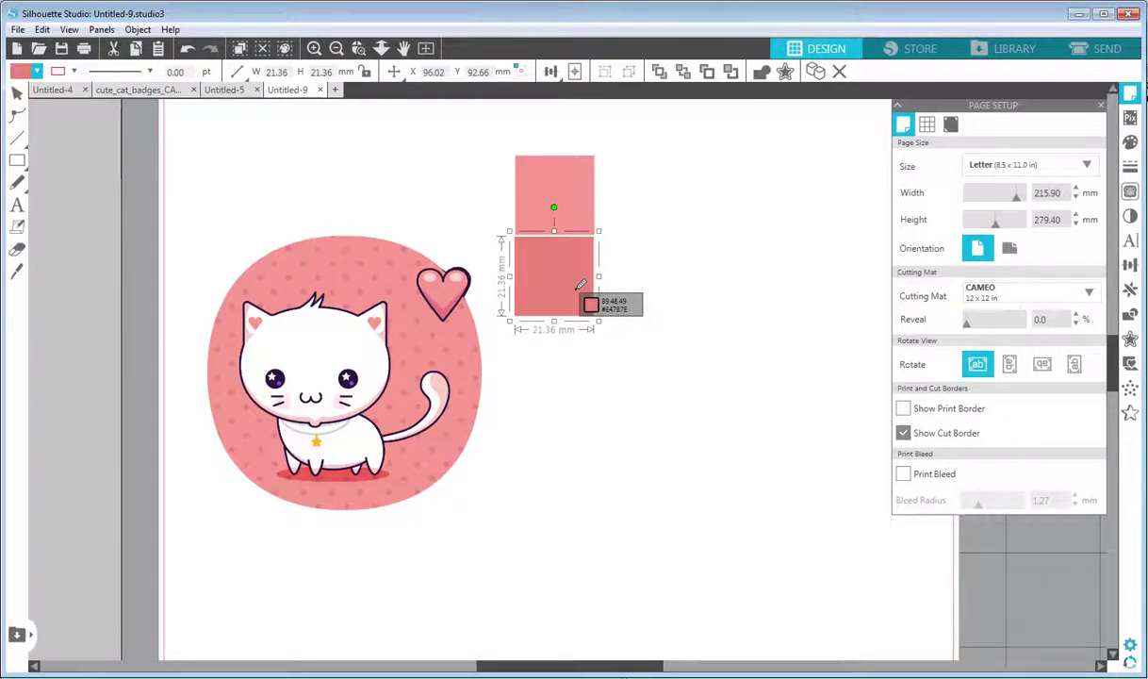
{"action": "key", "text": "Escape"}
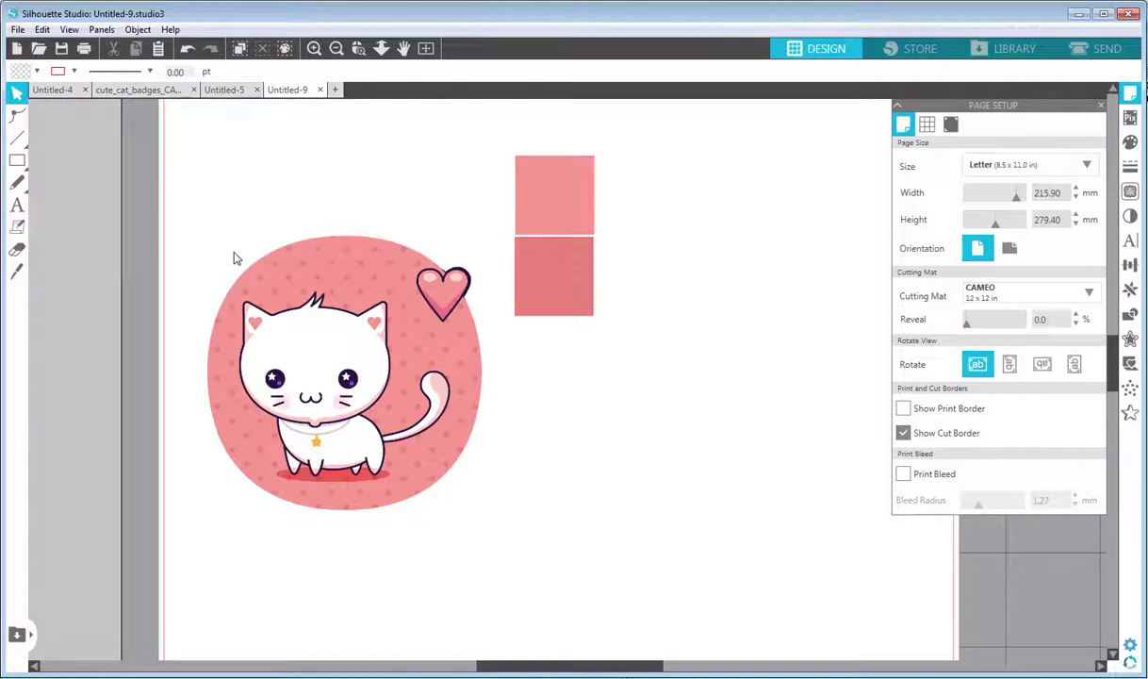
- Add a three-line text beside the darker square reading "R:89", "G:48" and "B:49"
{"action": "left_click", "coordinate": [16, 208]}
{"action": "left_click", "coordinate": [609, 248]}
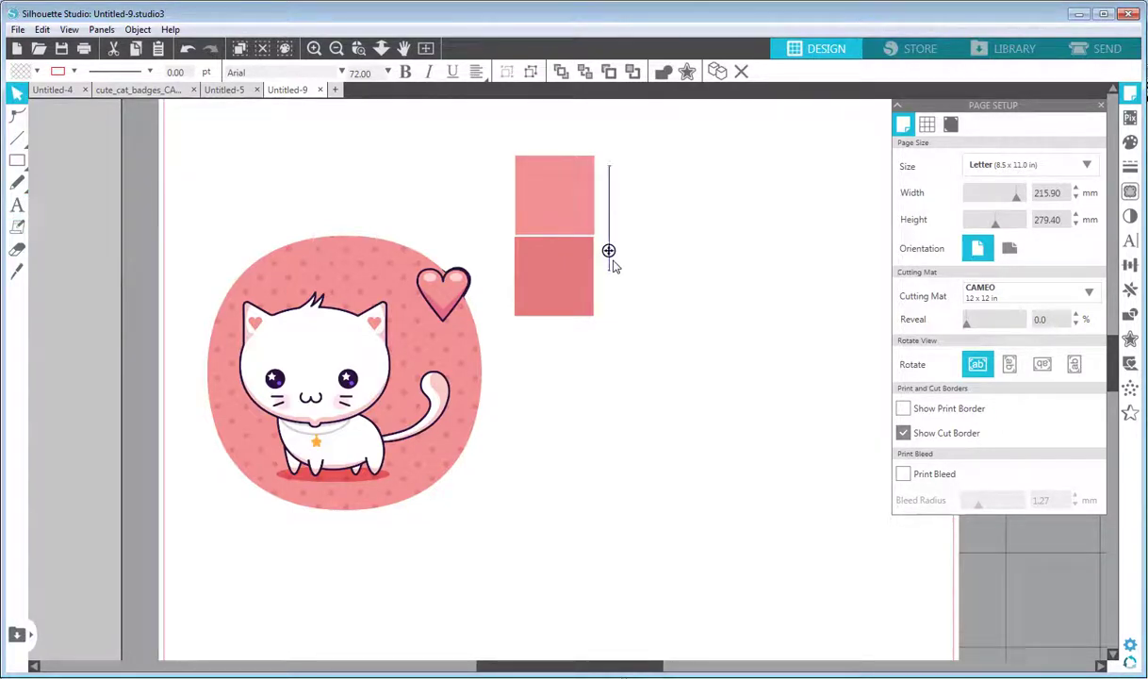
{"action": "type", "text": "R:89"}
{"action": "key", "text": "Return"}
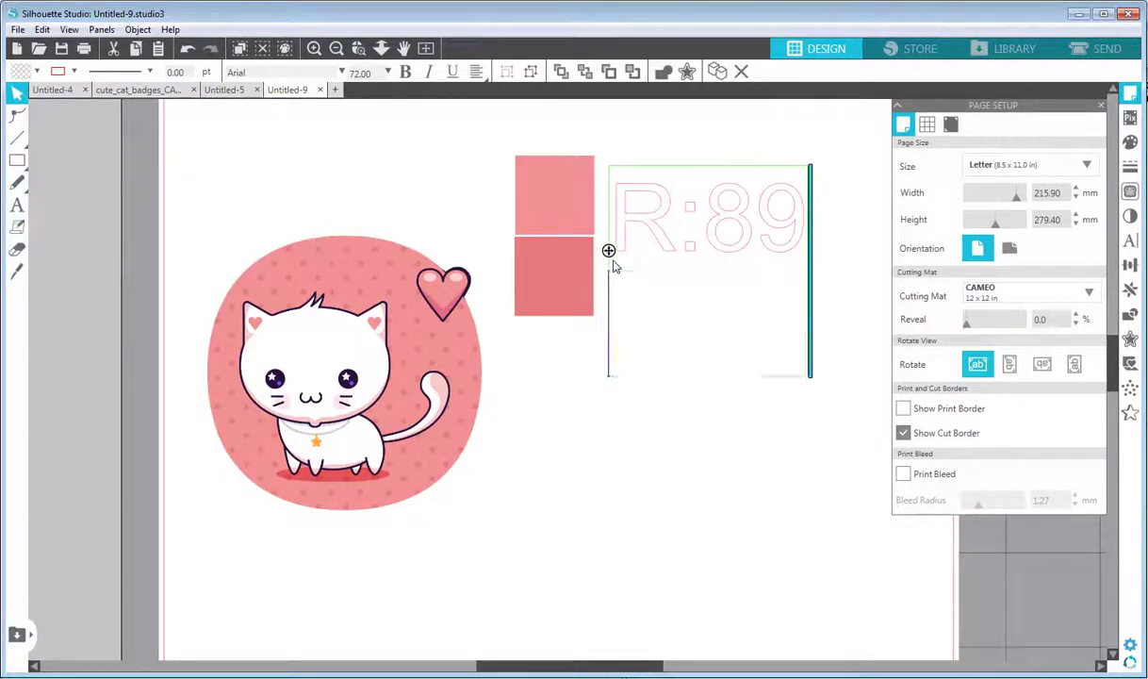
{"action": "type", "text": "G:"}
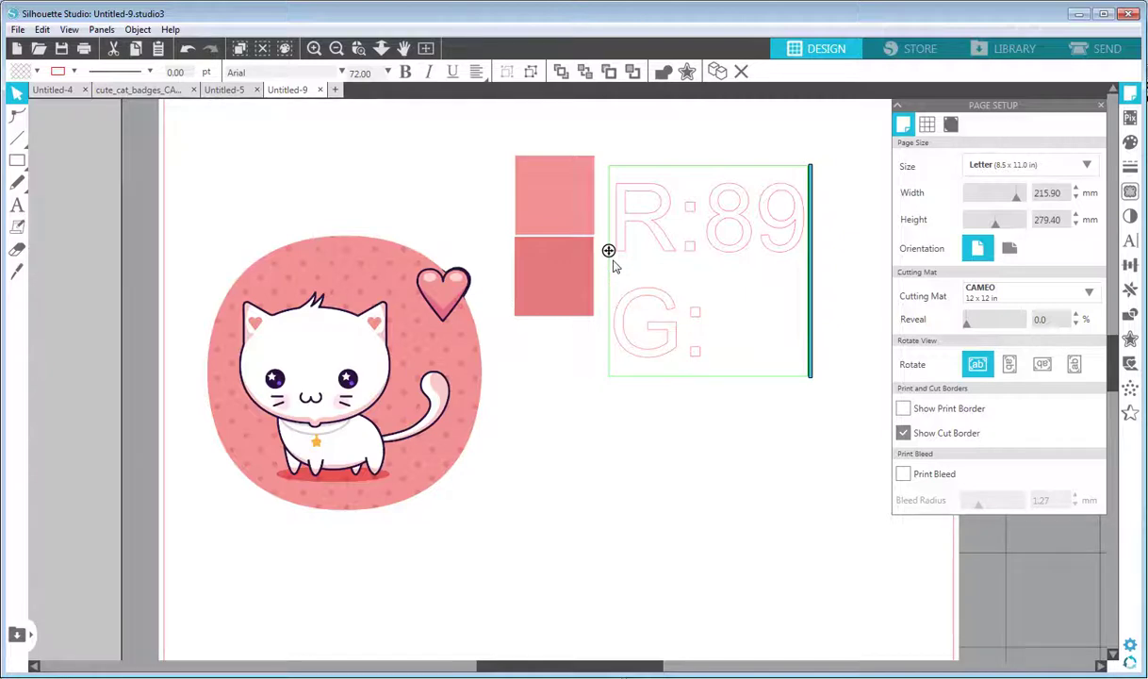
{"action": "type", "text": "48"}
{"action": "key", "text": "Return"}
{"action": "type", "text": "B"}
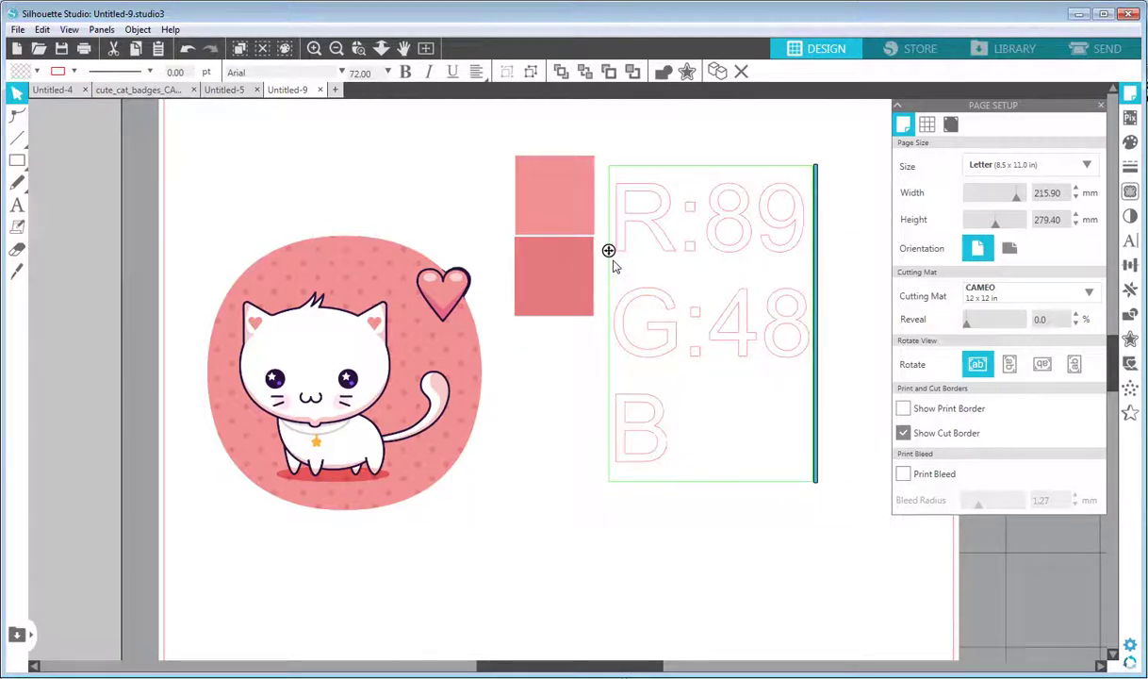
{"action": "type", "text": ":49"}
- Set the size of the entire RGB text to 15 pt
{"action": "key", "text": "ctrl+a"}
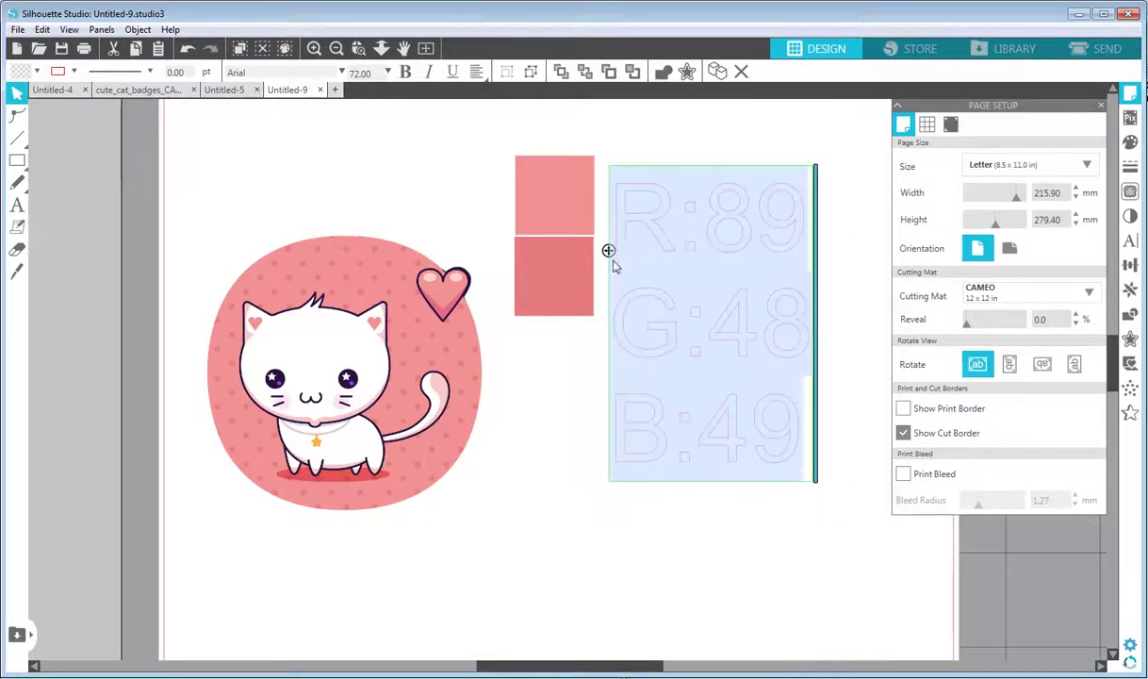
{"action": "double_click", "coordinate": [326, 73]}
{"action": "type", "text": "15"}
{"action": "key", "text": "Return"}
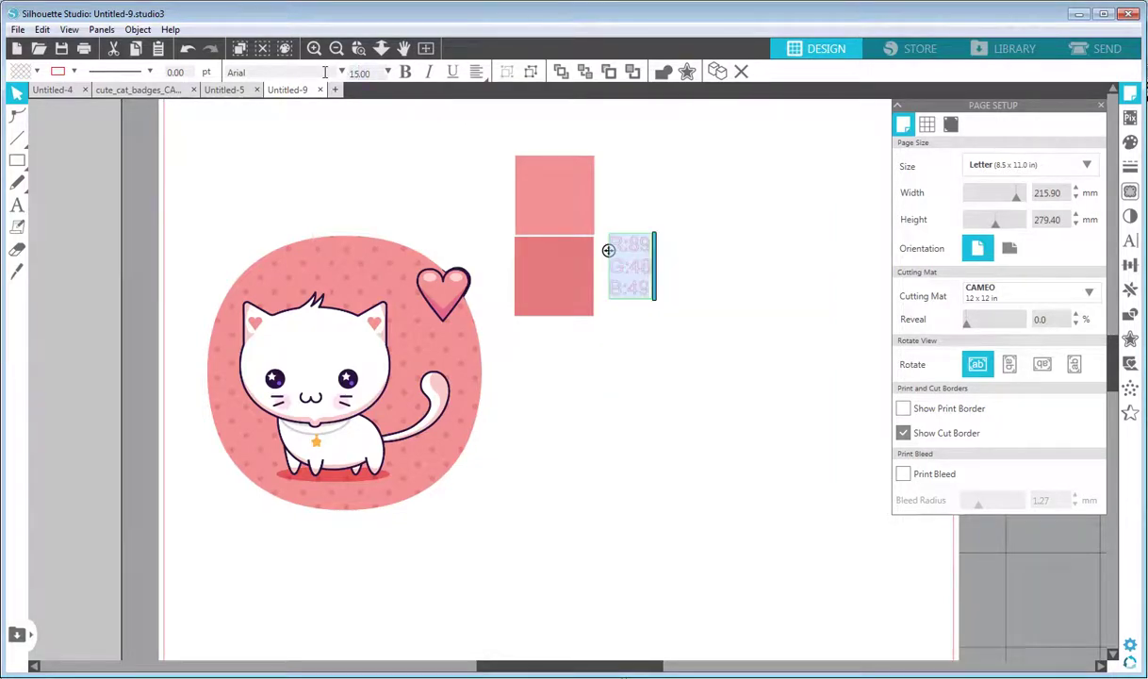
- Fill the RGB text with solid black and shift it slightly beside the darker pink square
{"action": "left_click", "coordinate": [36, 72]}
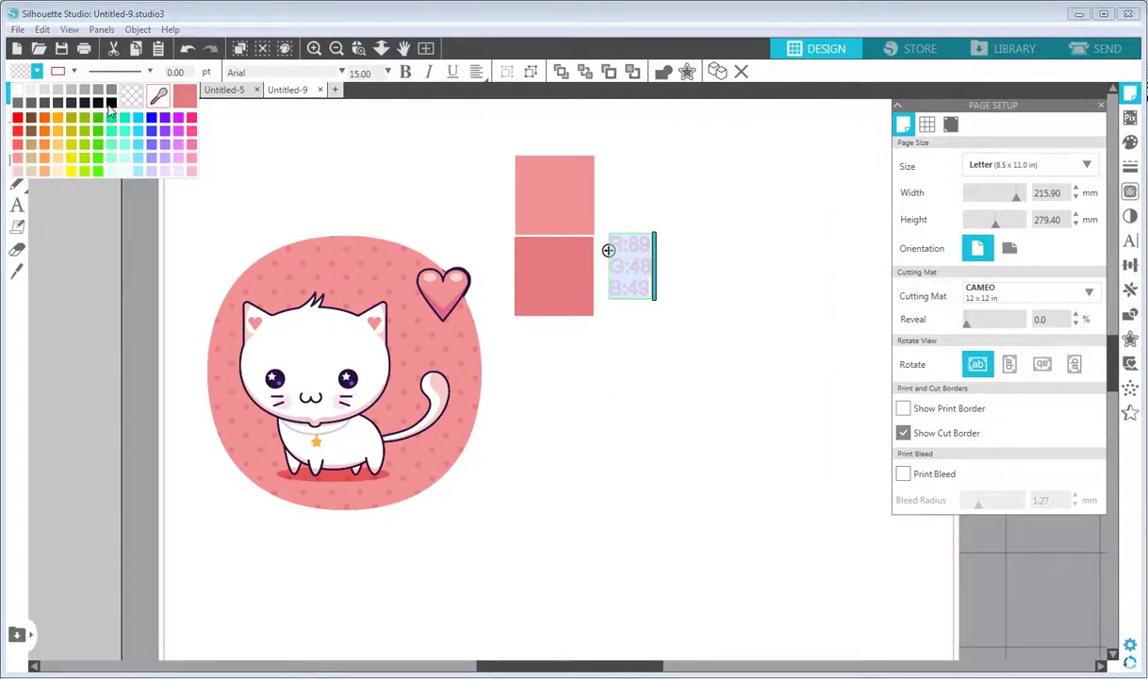
{"action": "left_click", "coordinate": [148, 102]}
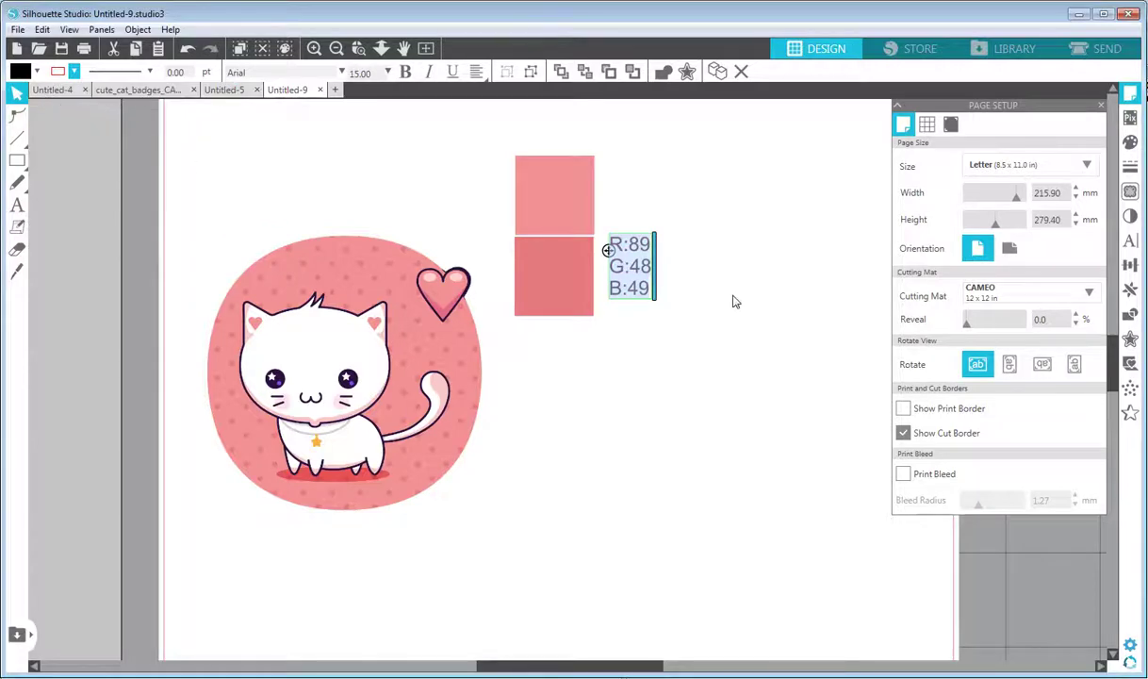
{"action": "left_click_drag", "start_coordinate": [609, 250], "coordinate": [606, 258]}
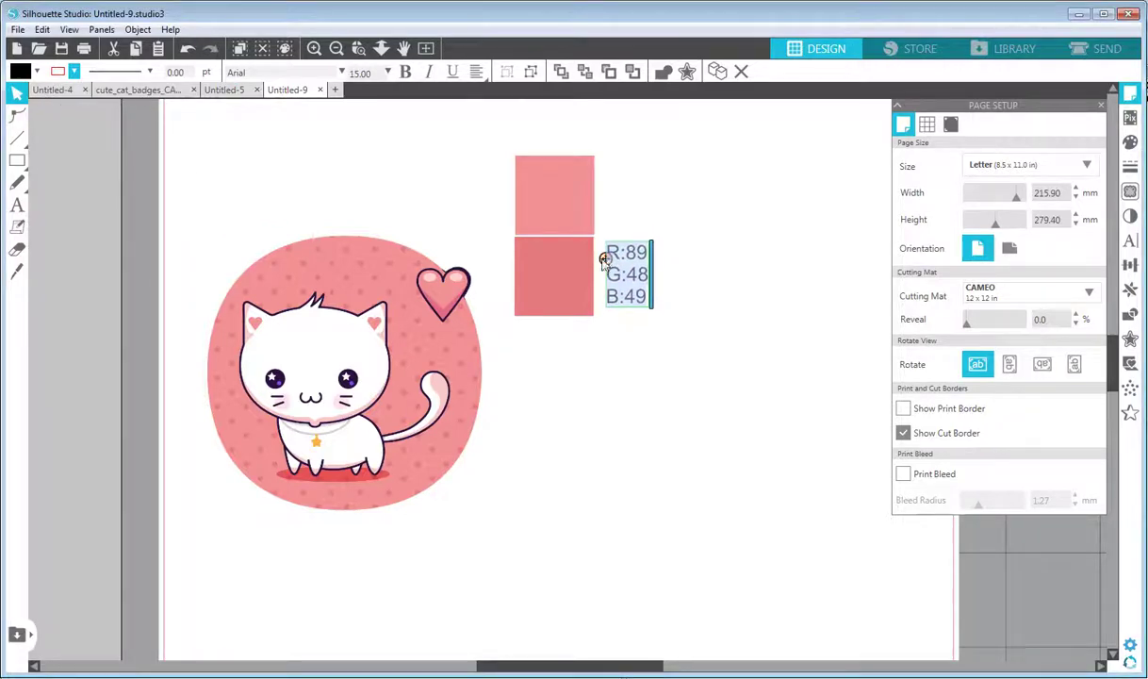
{"action": "left_click", "coordinate": [649, 231]}
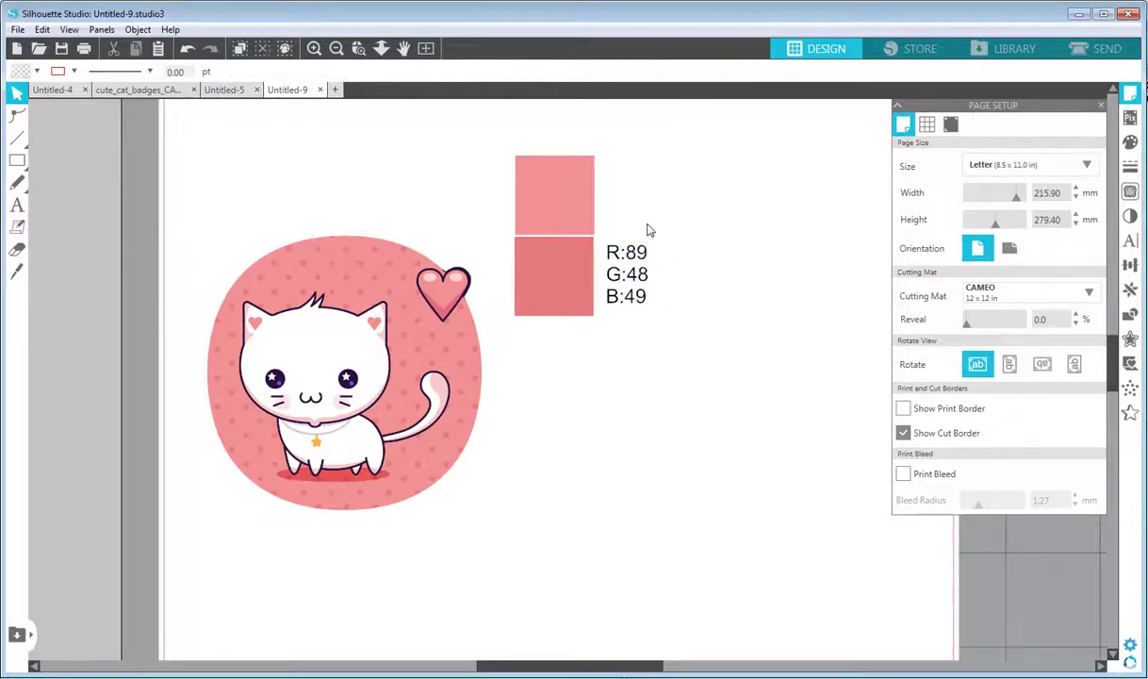
- Examine the lower square's RGB and hex values in the advanced fill colour options
{"action": "left_click", "coordinate": [550, 272]}
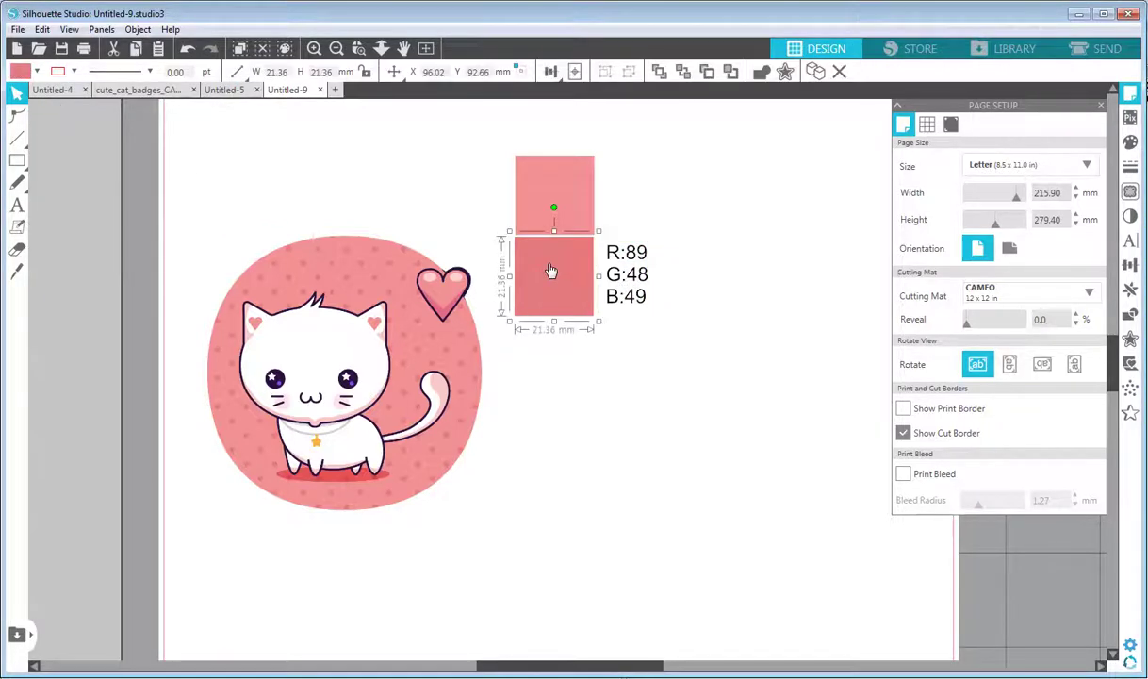
{"action": "left_click", "coordinate": [1131, 146]}
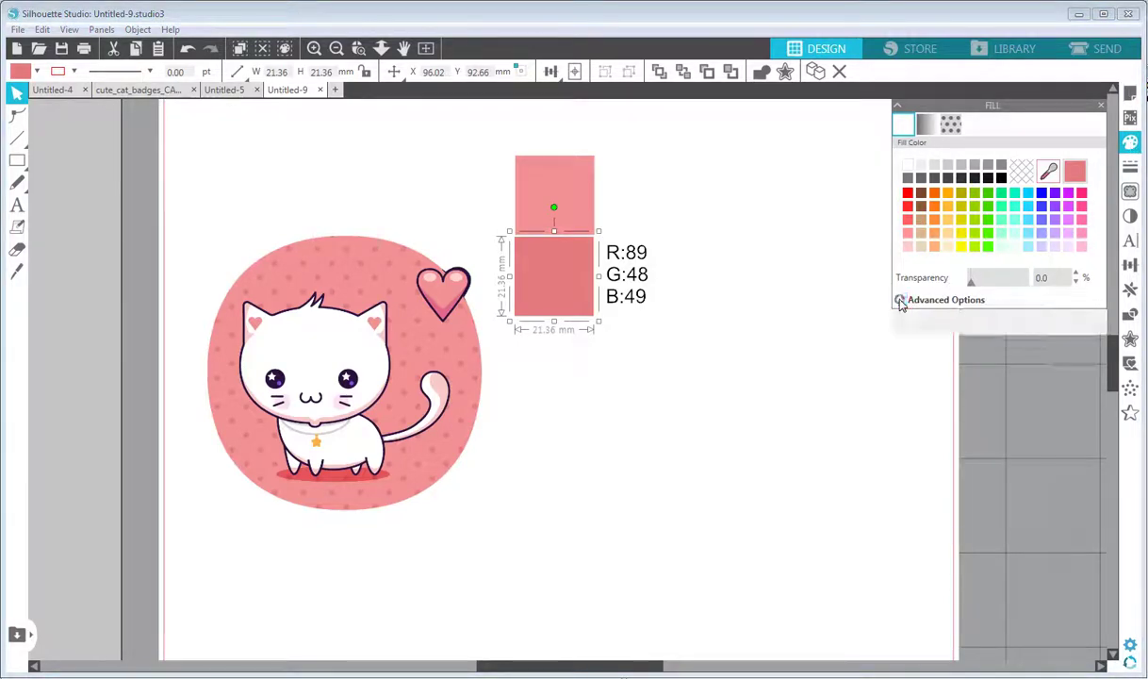
{"action": "left_click", "coordinate": [900, 301]}
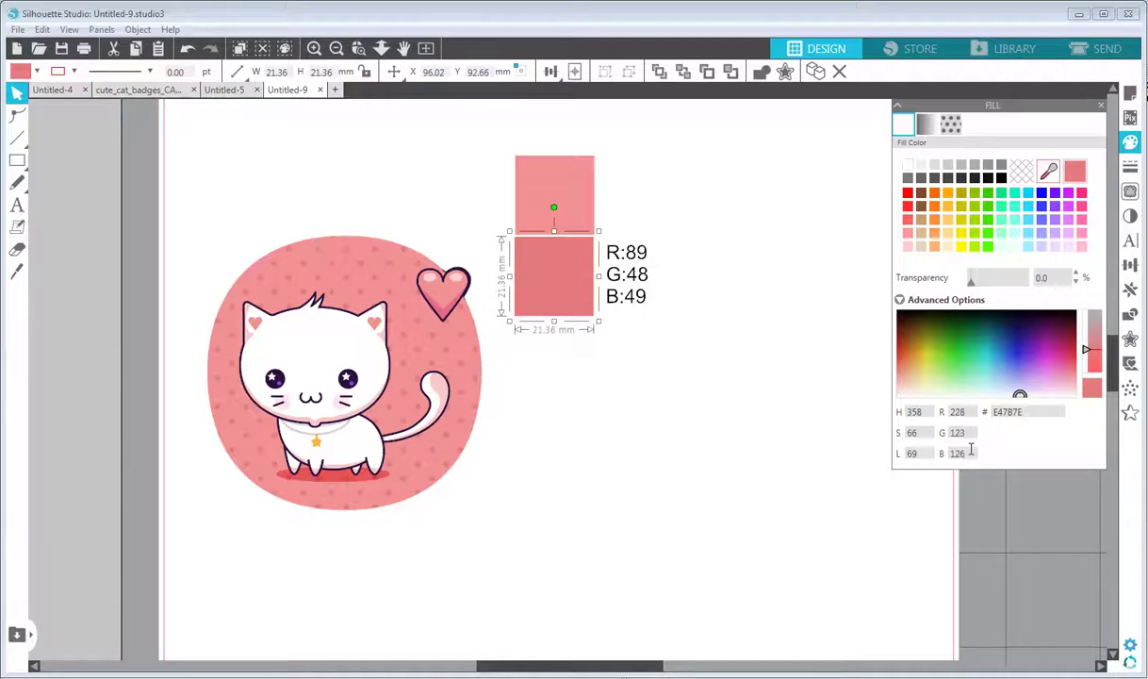
- Append a "%" sign to each of the R, G and B values and nudge the text beside the square
{"action": "left_click", "coordinate": [630, 256]}
{"action": "left_click", "coordinate": [623, 253]}
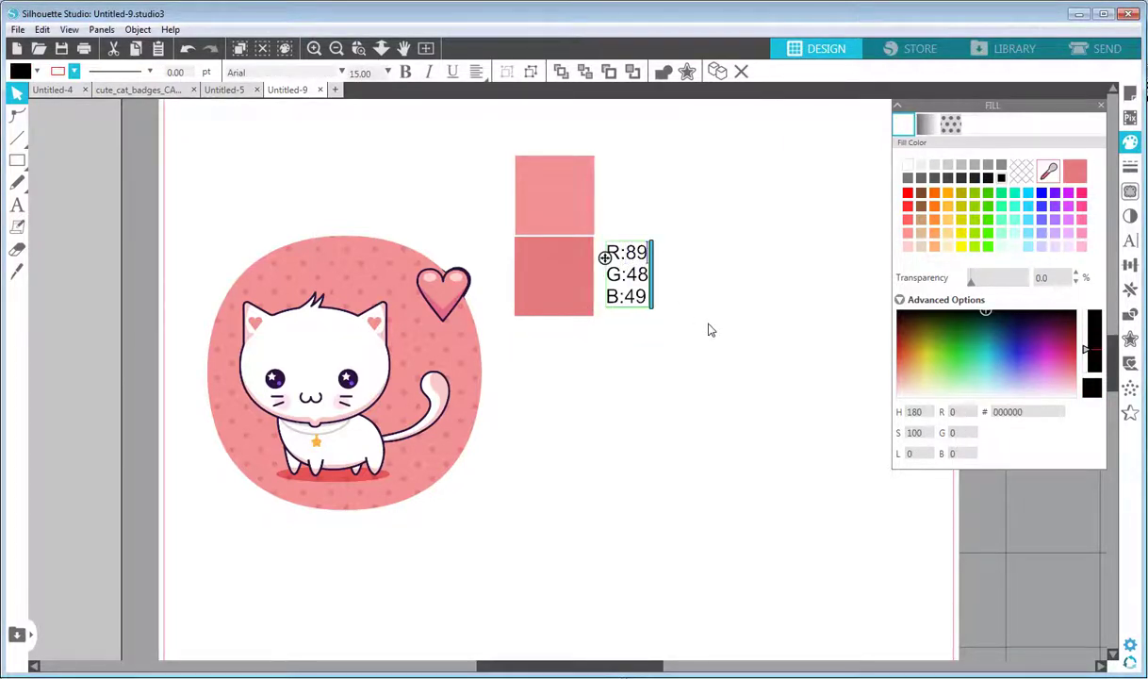
{"action": "type", "text": "%"}
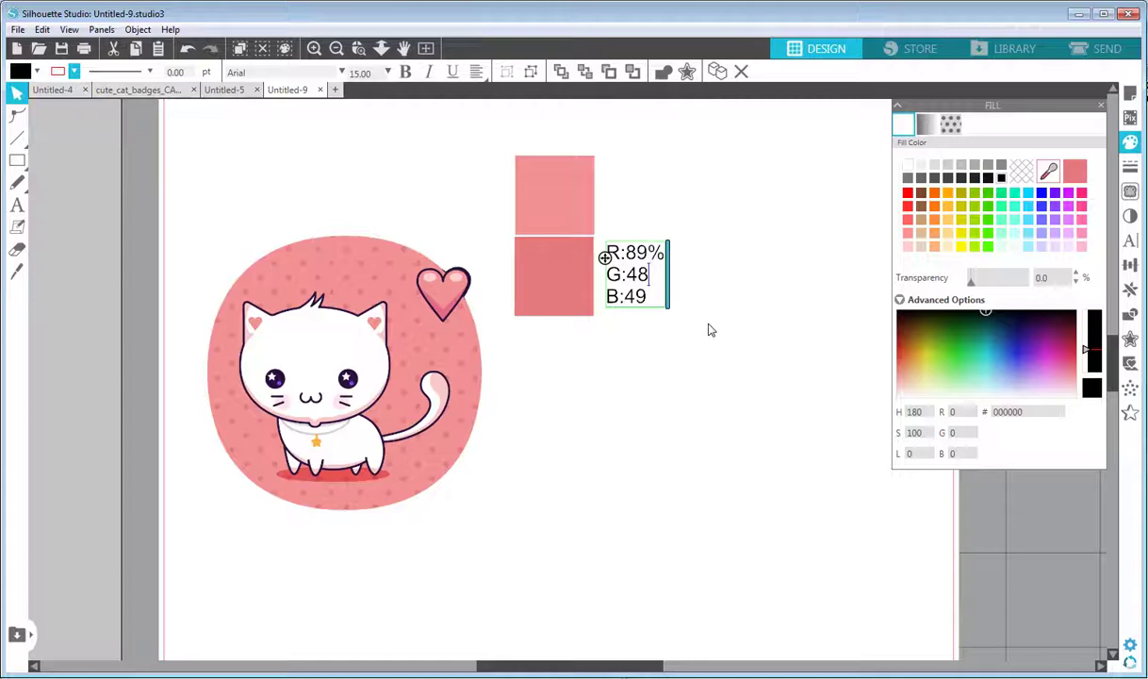
{"action": "type", "text": "%%"}
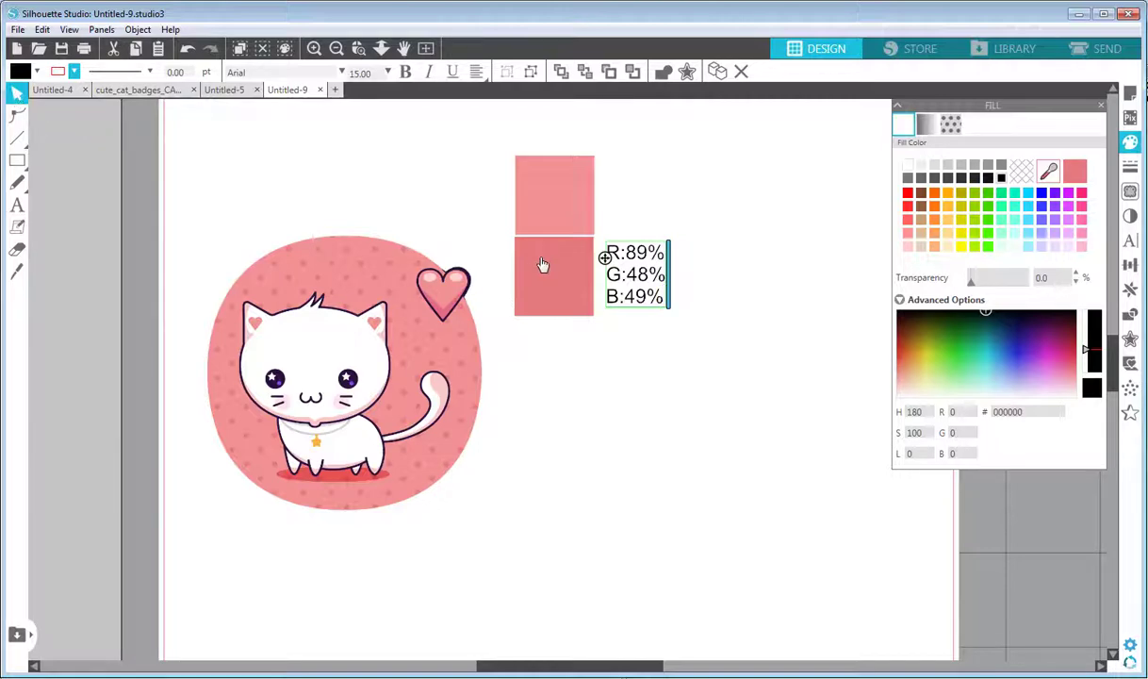
{"action": "left_click_drag", "start_coordinate": [604, 257], "coordinate": [606, 261]}
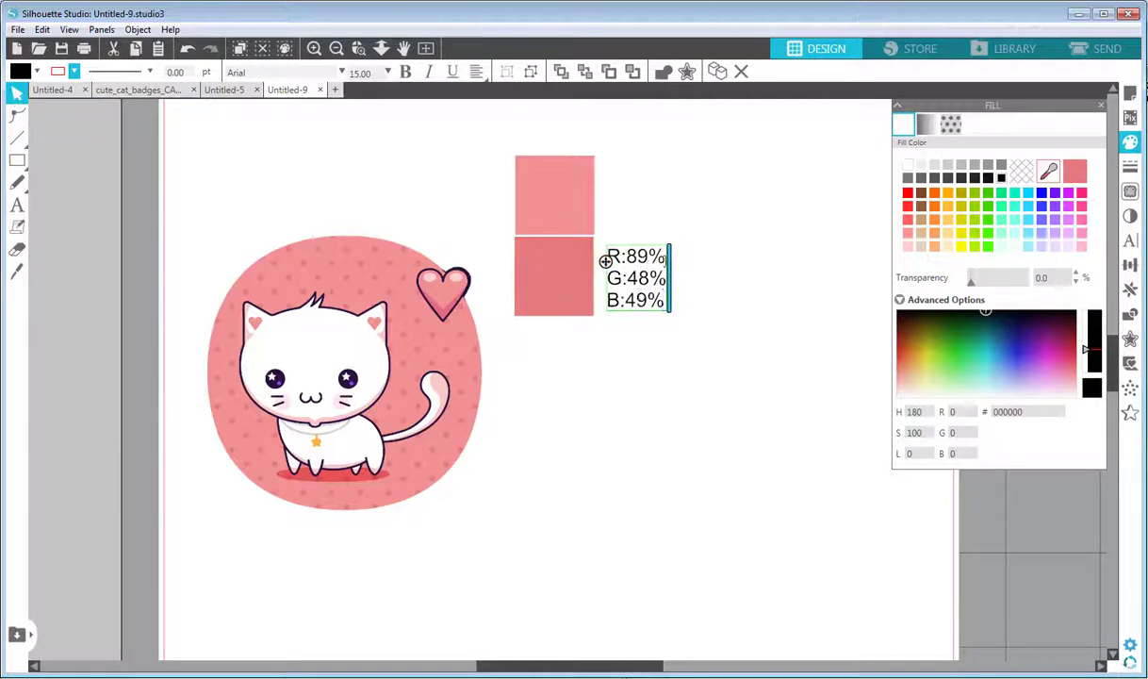
{"action": "left_click", "coordinate": [699, 259]}
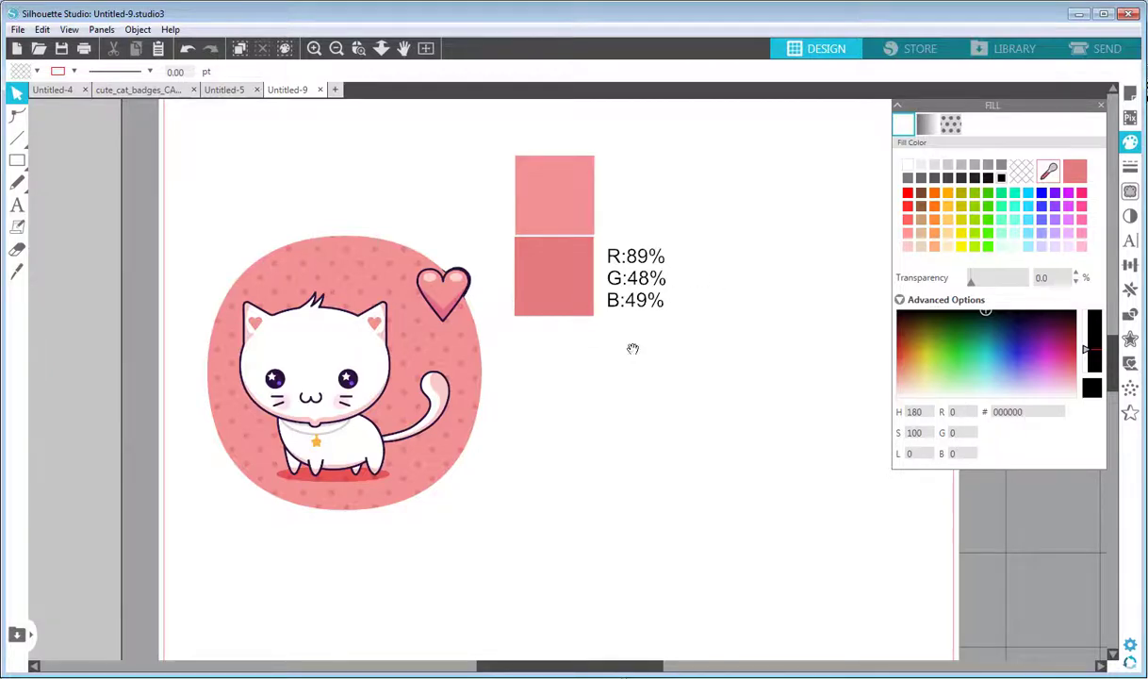
- Draw a circle about 73.5 mm in diameter in the empty page area below the two colour squares
{"action": "left_click_drag", "start_coordinate": [631, 346], "coordinate": [625, 325]}
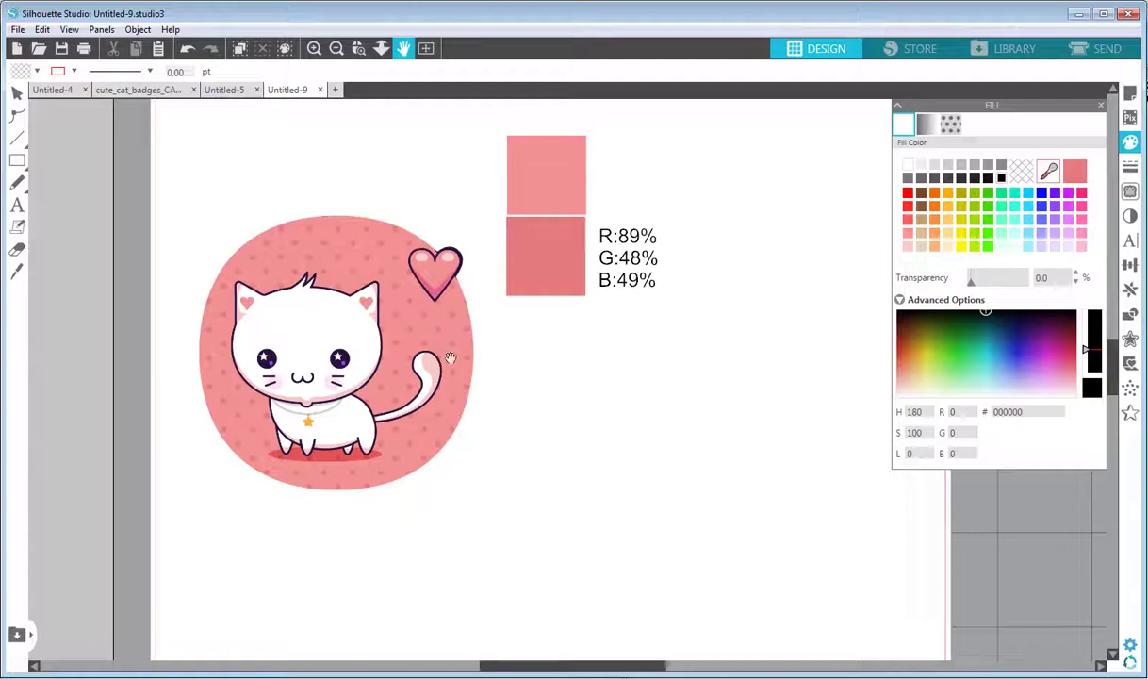
{"action": "left_click", "coordinate": [17, 161]}
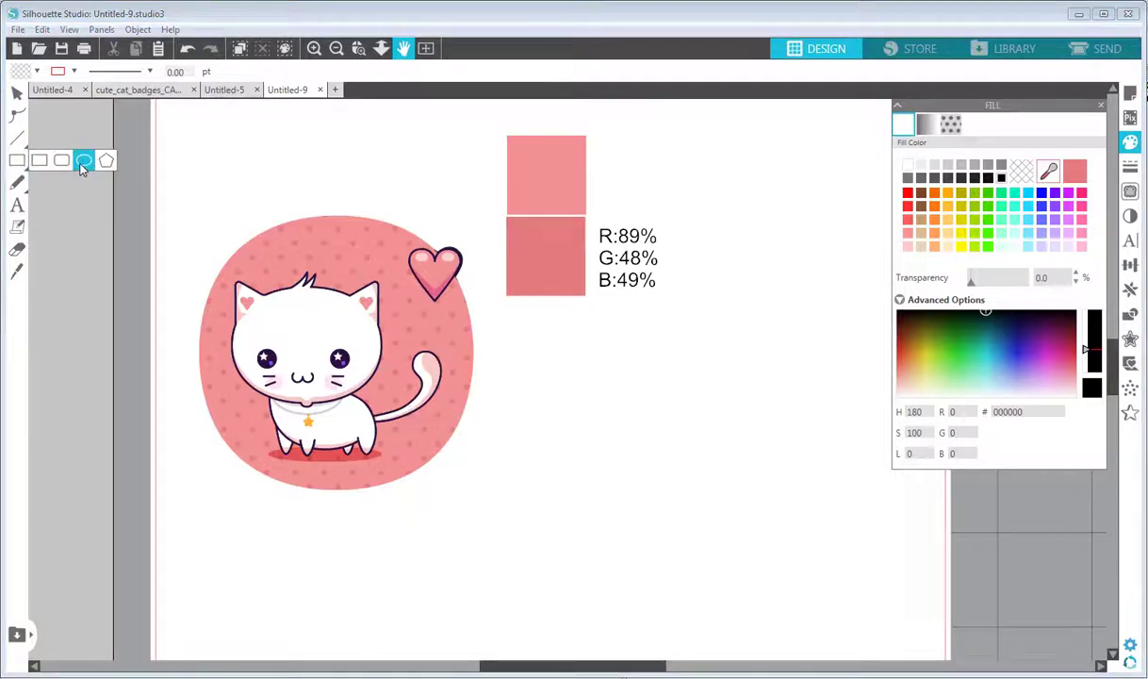
{"action": "left_click", "coordinate": [83, 162]}
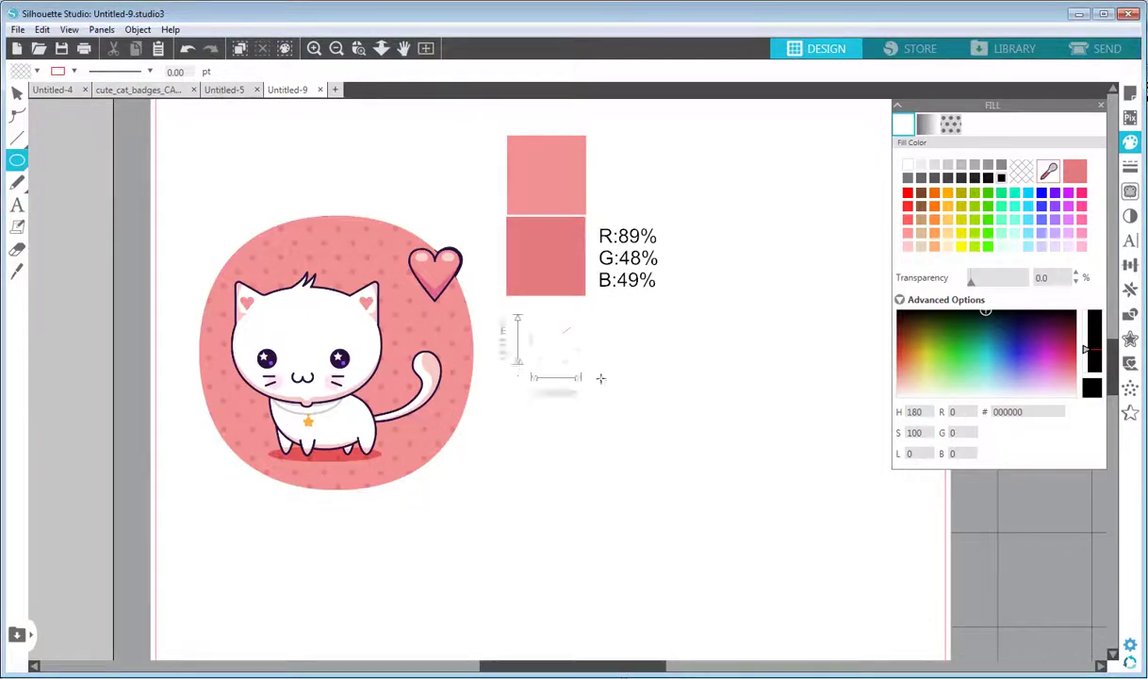
{"action": "left_click_drag", "start_coordinate": [601, 378], "coordinate": [836, 558]}
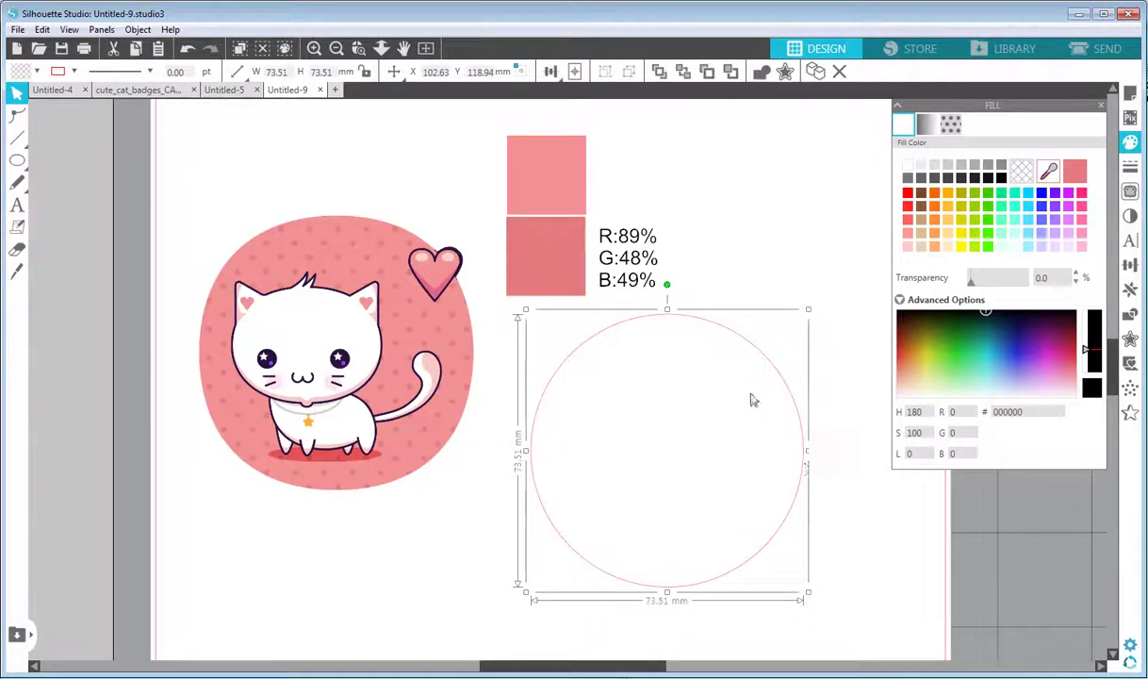
- Fill the circle with the lighter pink sampled from the upper square and place a slightly offset duplicate over it
{"action": "left_click", "coordinate": [38, 73]}
{"action": "left_click", "coordinate": [154, 98]}
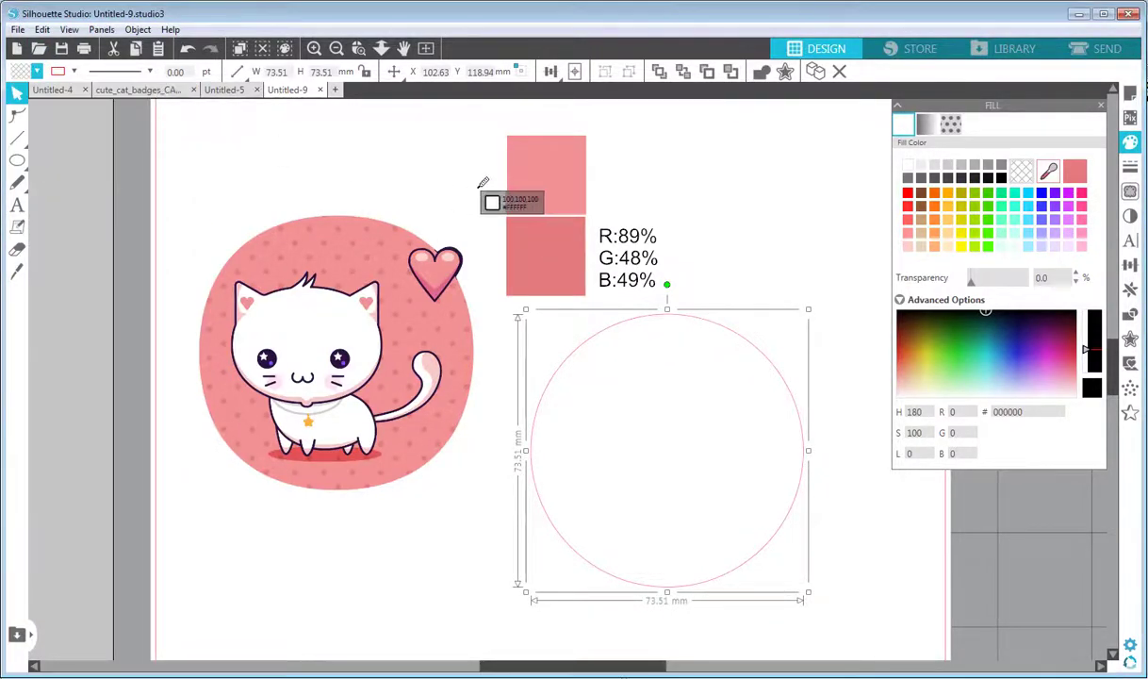
{"action": "left_click", "coordinate": [564, 175]}
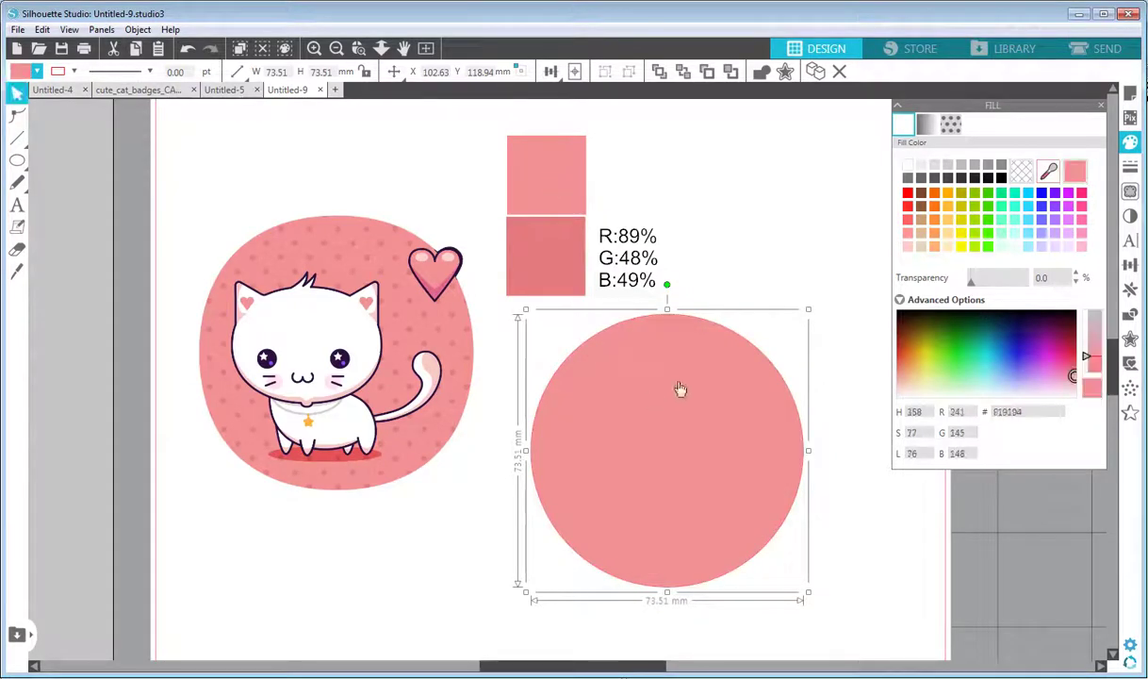
{"action": "left_click", "coordinate": [73, 72]}
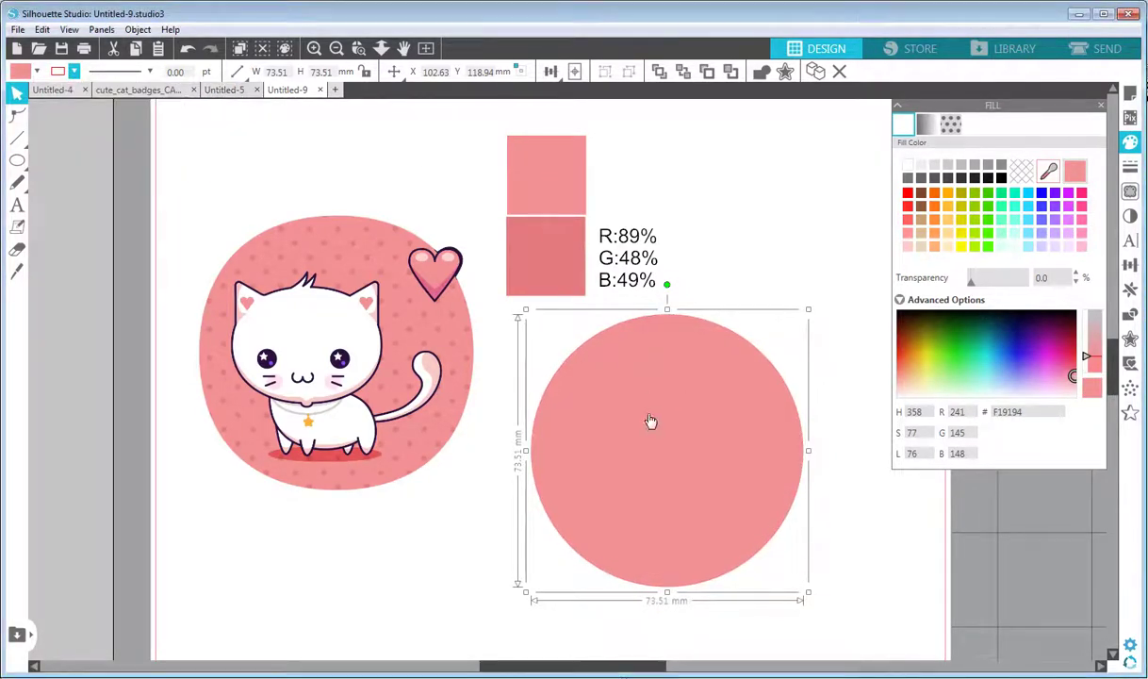
{"action": "left_click_drag", "start_coordinate": [641, 415], "coordinate": [628, 421]}
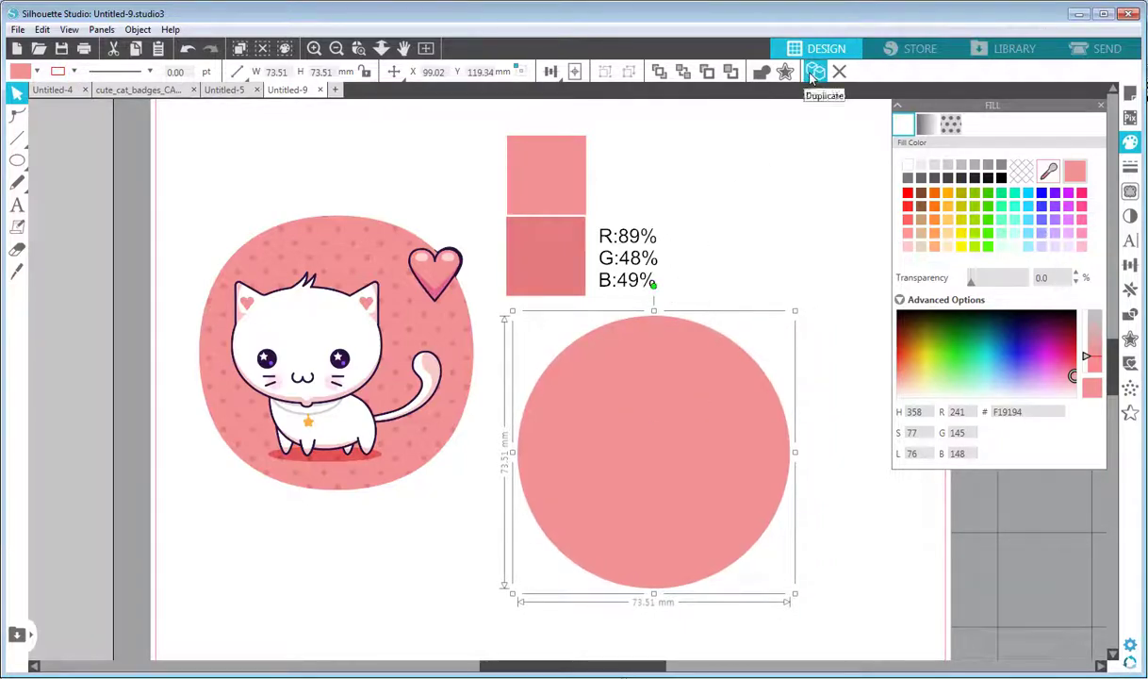
{"action": "left_click_drag", "start_coordinate": [662, 376], "coordinate": [684, 393]}
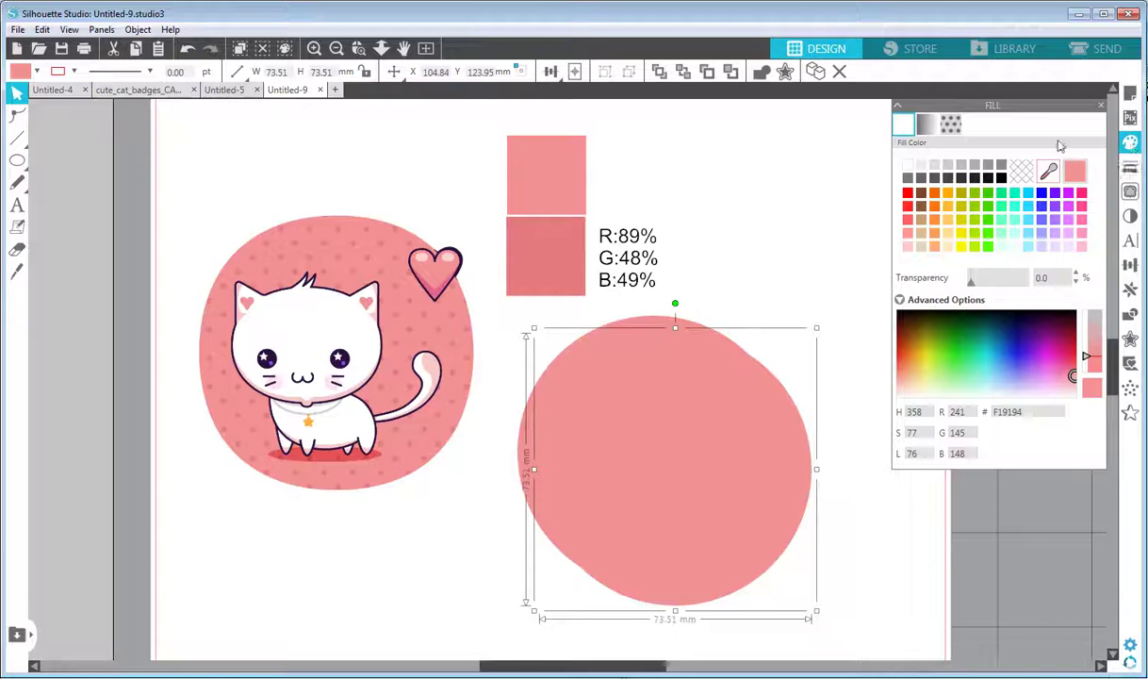
- Try the dark denim, red fabric, arrow and pink polka-dot pattern fills on the duplicate circle
{"action": "left_click", "coordinate": [951, 125]}
{"action": "left_click", "coordinate": [952, 181]}
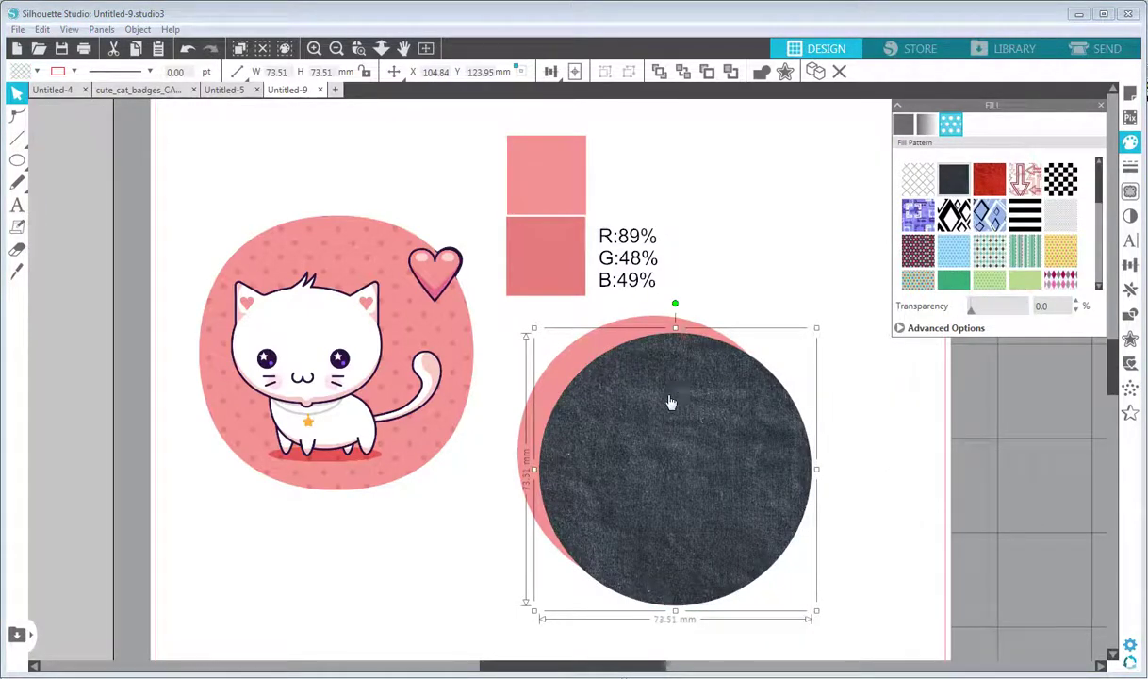
{"action": "left_click", "coordinate": [989, 179]}
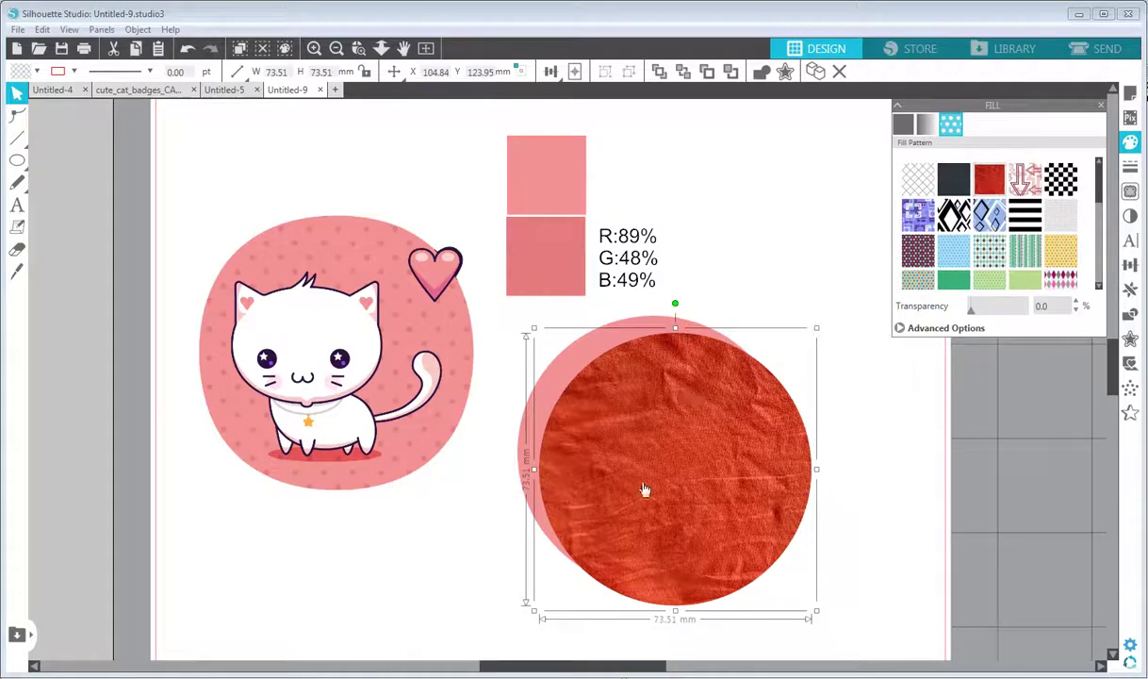
{"action": "left_click", "coordinate": [1024, 182]}
{"action": "mouse_move", "coordinate": [720, 480]}
{"action": "left_mouse_down"}
{"action": "mouse_move", "coordinate": [668, 402]}
{"action": "mouse_move", "coordinate": [421, 396]}
{"action": "mouse_move", "coordinate": [628, 408]}
{"action": "mouse_move", "coordinate": [692, 469]}
{"action": "mouse_move", "coordinate": [718, 474]}
{"action": "left_mouse_up"}
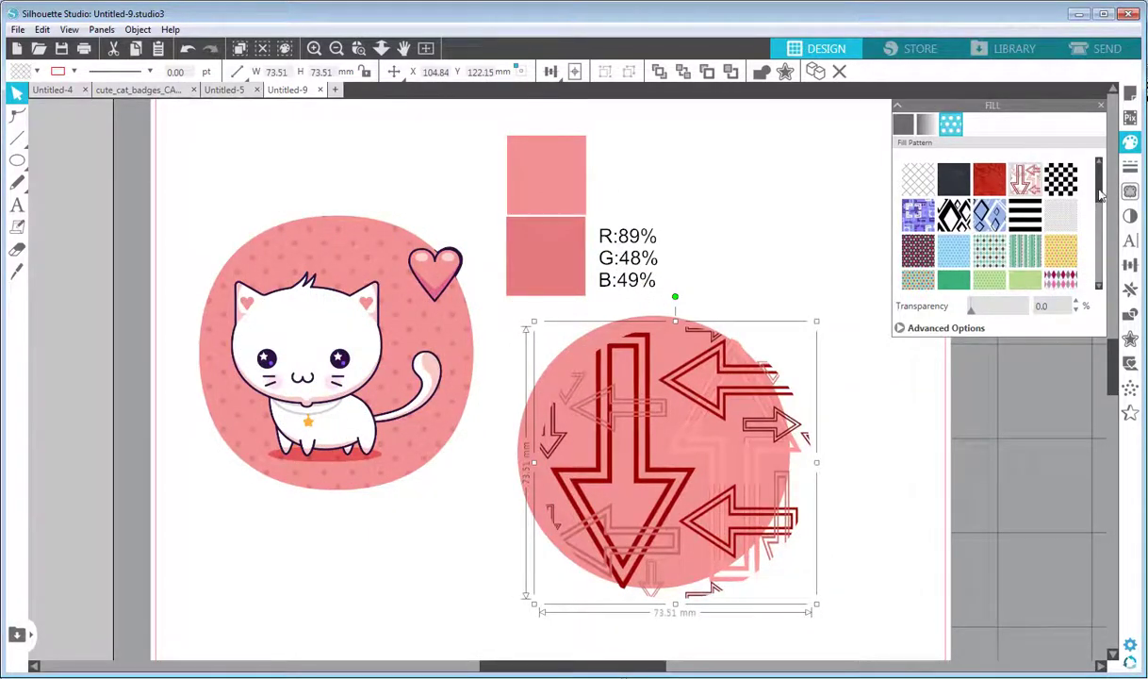
{"action": "left_click_drag", "start_coordinate": [1100, 193], "coordinate": [1099, 216]}
{"action": "left_click", "coordinate": [1073, 221]}
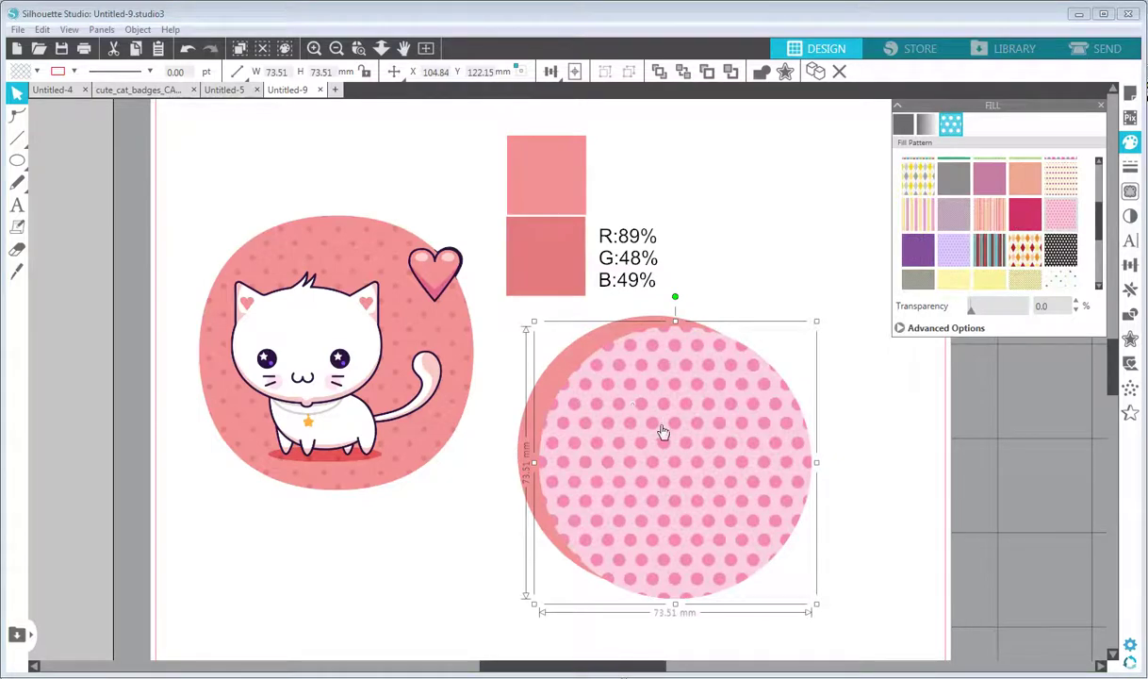
- Fill the duplicate circle with the widely spaced multicoloured polka-dot pattern that has a transparent background
{"action": "left_click_drag", "start_coordinate": [1099, 216], "coordinate": [1105, 248]}
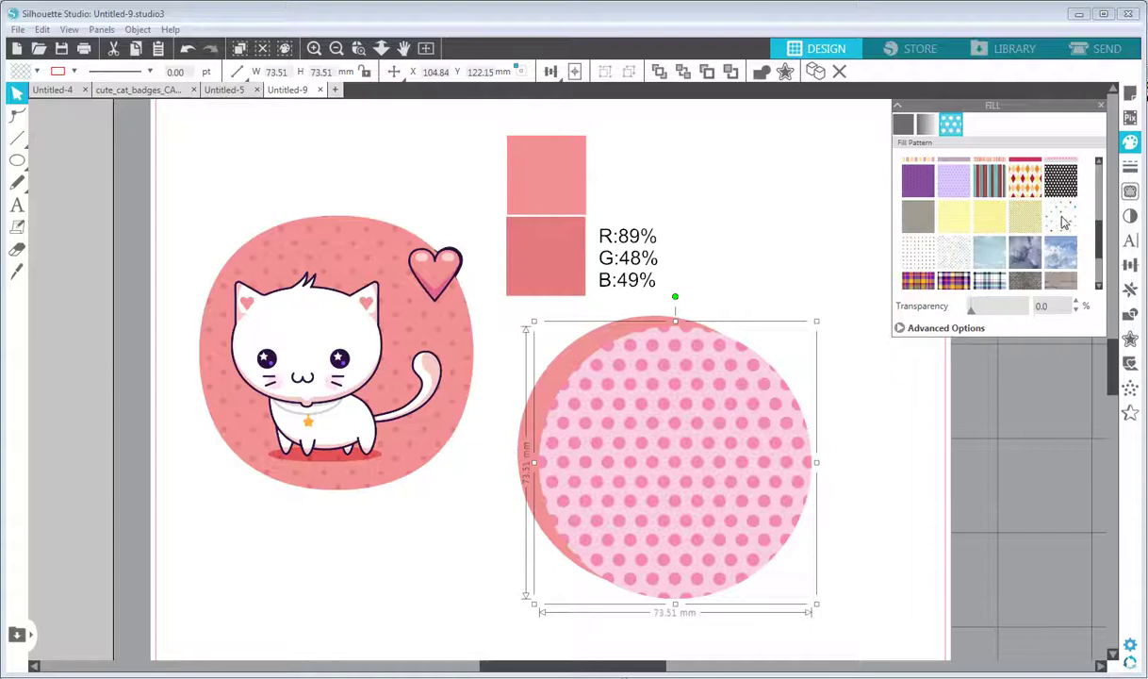
{"action": "left_click", "coordinate": [1061, 219]}
{"action": "left_click", "coordinate": [935, 260]}
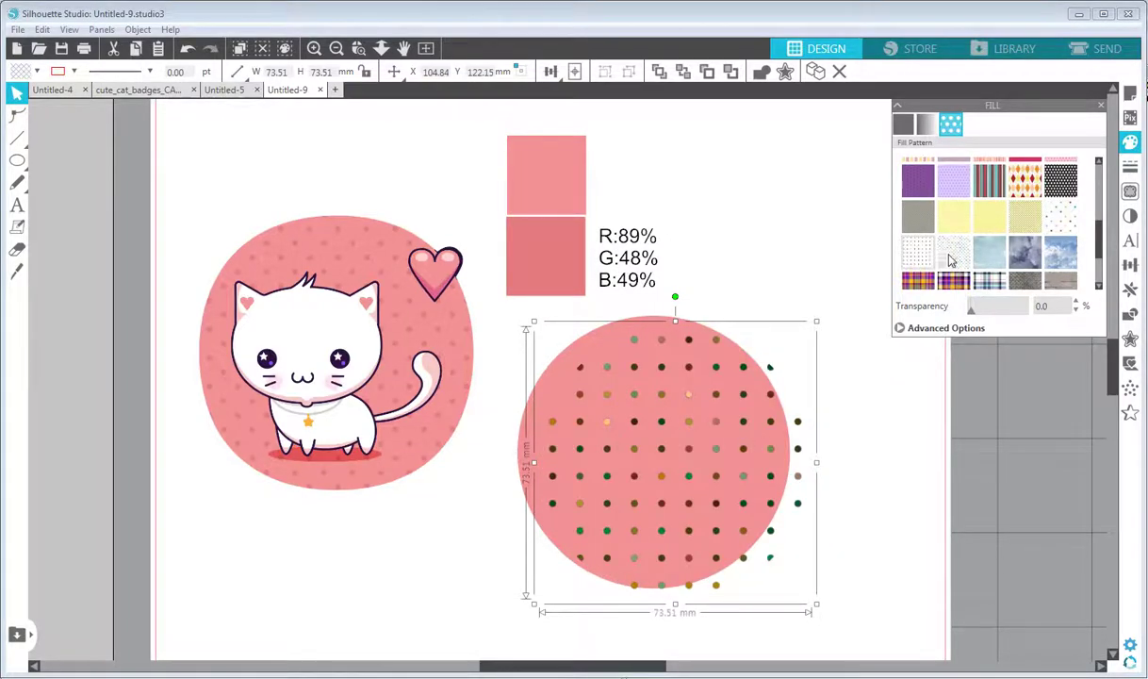
{"action": "left_click", "coordinate": [1070, 221]}
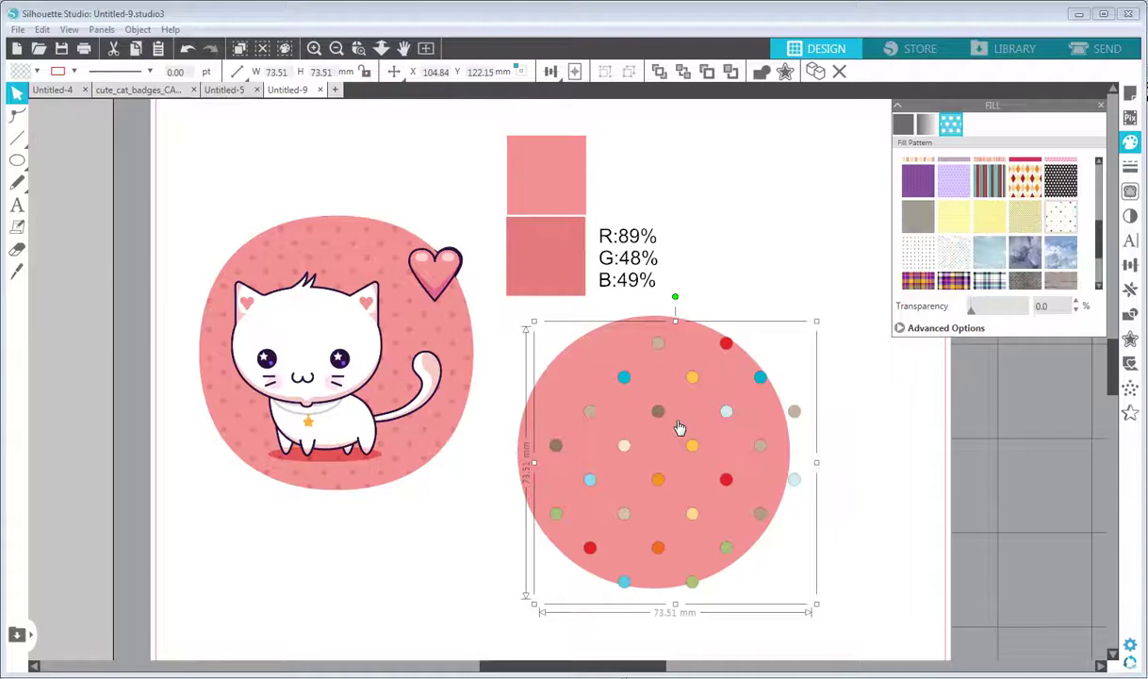
- Turn the pattern's dots black by applying brightness -100, contrast 100 and saturation -100 to the dotted circle
{"action": "left_click", "coordinate": [1129, 218]}
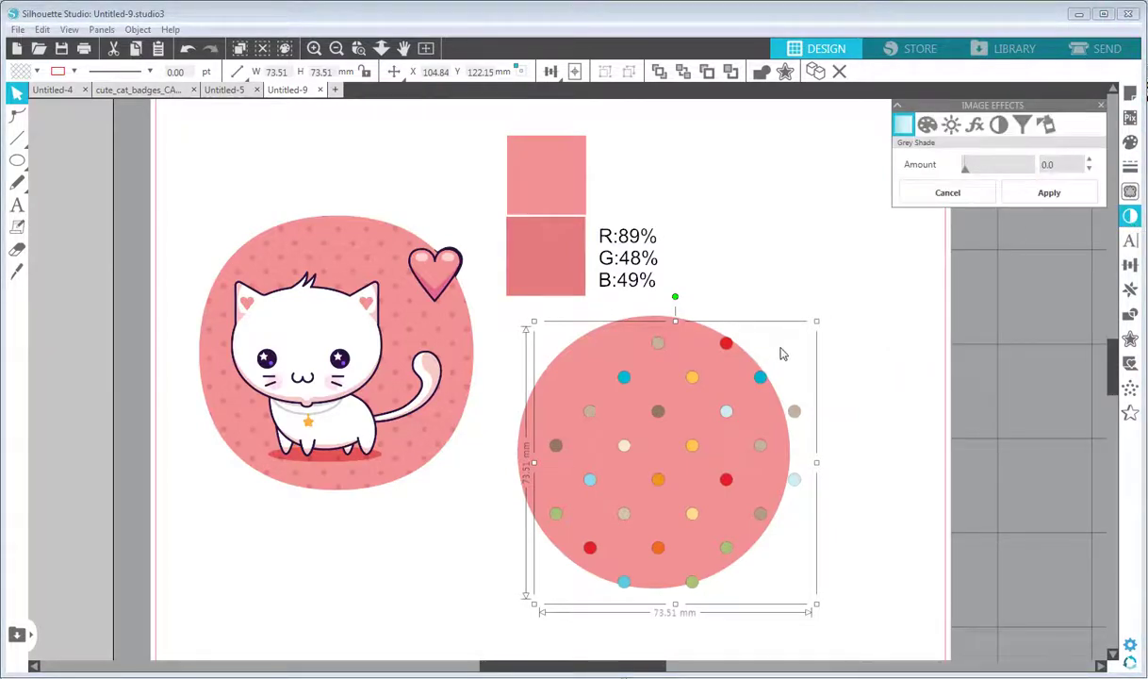
{"action": "left_click", "coordinate": [950, 126]}
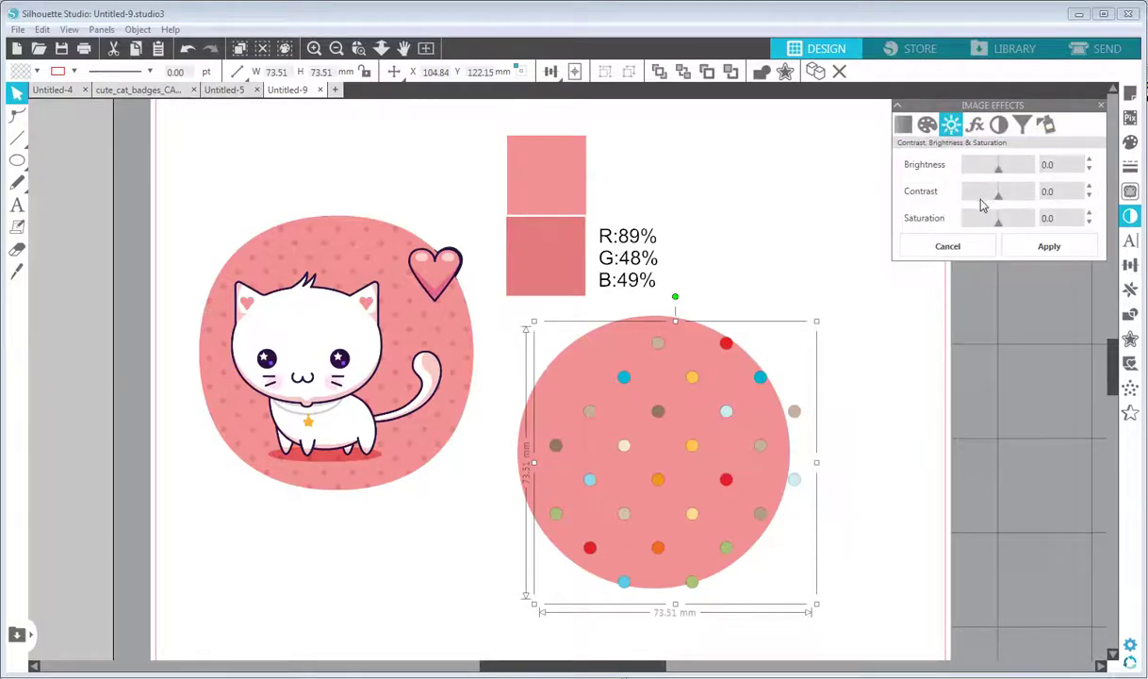
{"action": "left_click_drag", "start_coordinate": [999, 174], "coordinate": [1044, 205]}
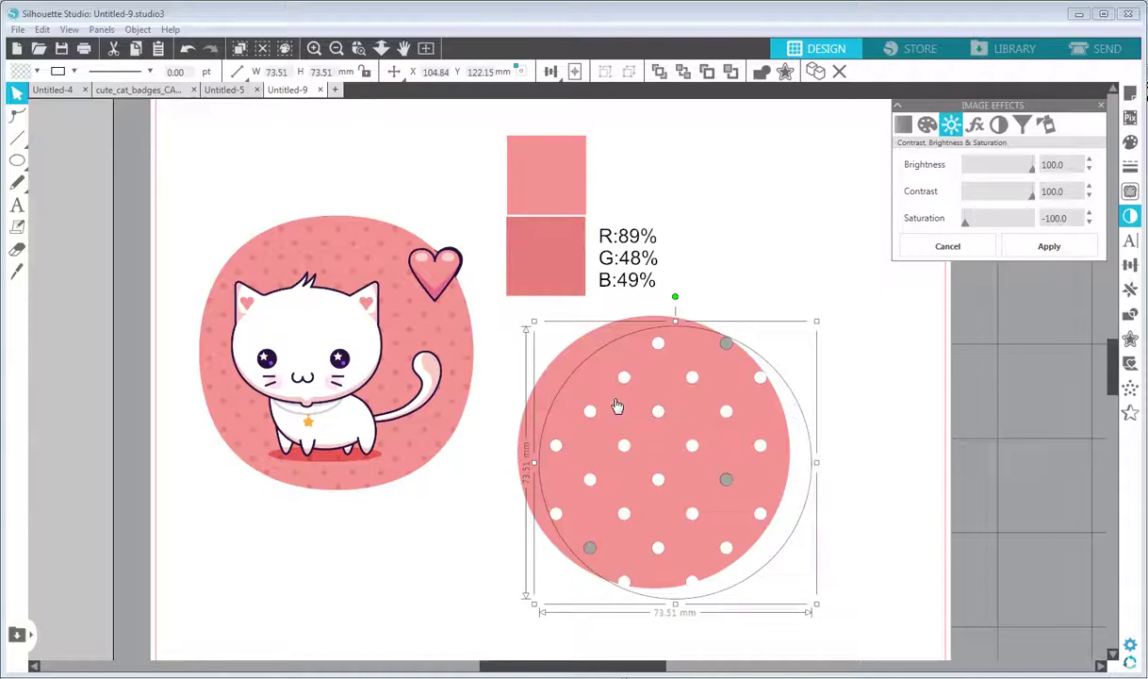
{"action": "left_click_drag", "start_coordinate": [1033, 177], "coordinate": [964, 179]}
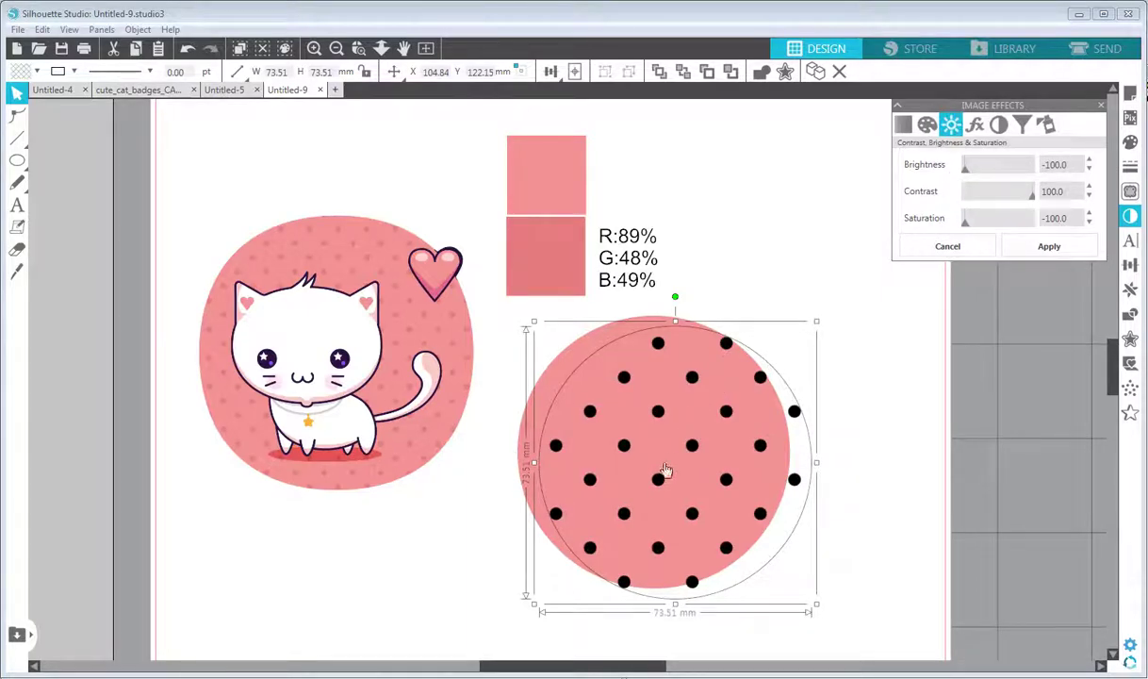
{"action": "left_click", "coordinate": [1028, 247]}
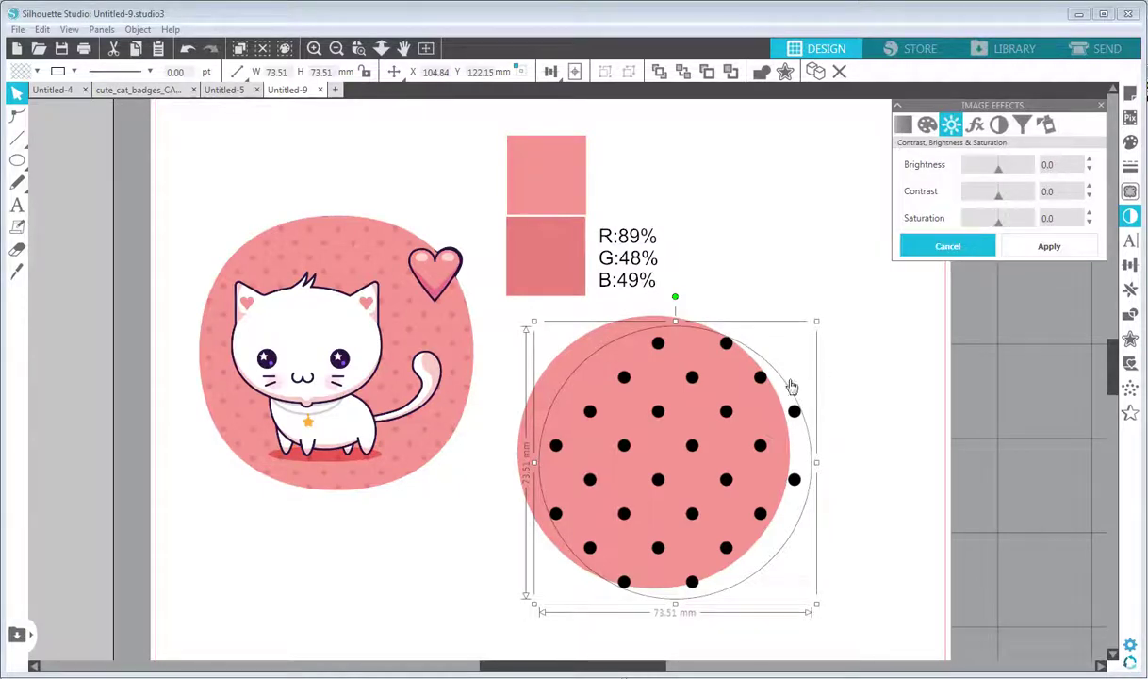
- Invert the dotted circle's black pattern dots to white by applying an inversion of 100
{"action": "left_click", "coordinate": [999, 126]}
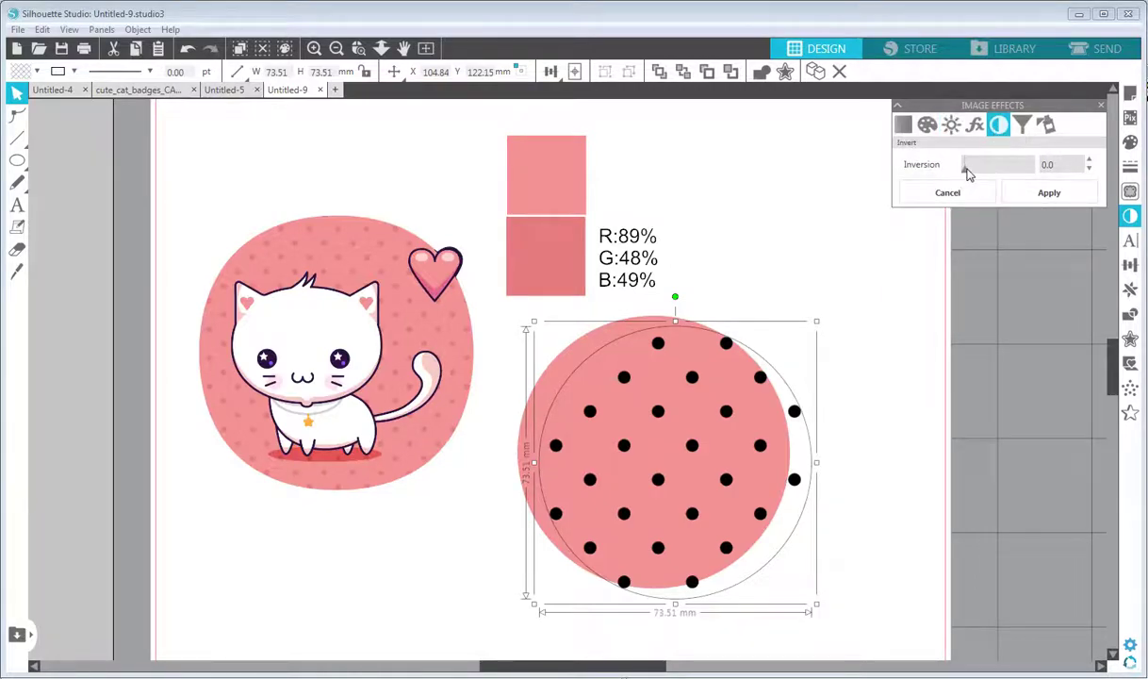
{"action": "left_click_drag", "start_coordinate": [967, 172], "coordinate": [1071, 175]}
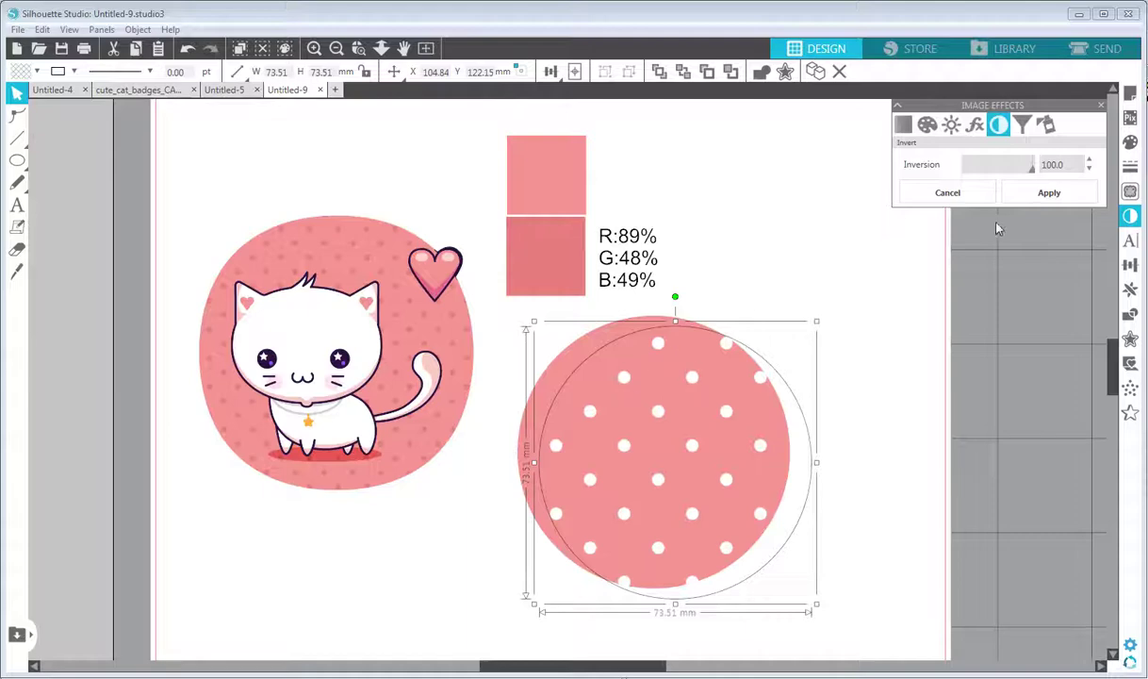
{"action": "left_click", "coordinate": [1031, 194]}
- Try tinting the white dots with red -79, green -35 and blue -73, and reset all three tints to 0
{"action": "left_click", "coordinate": [1048, 132]}
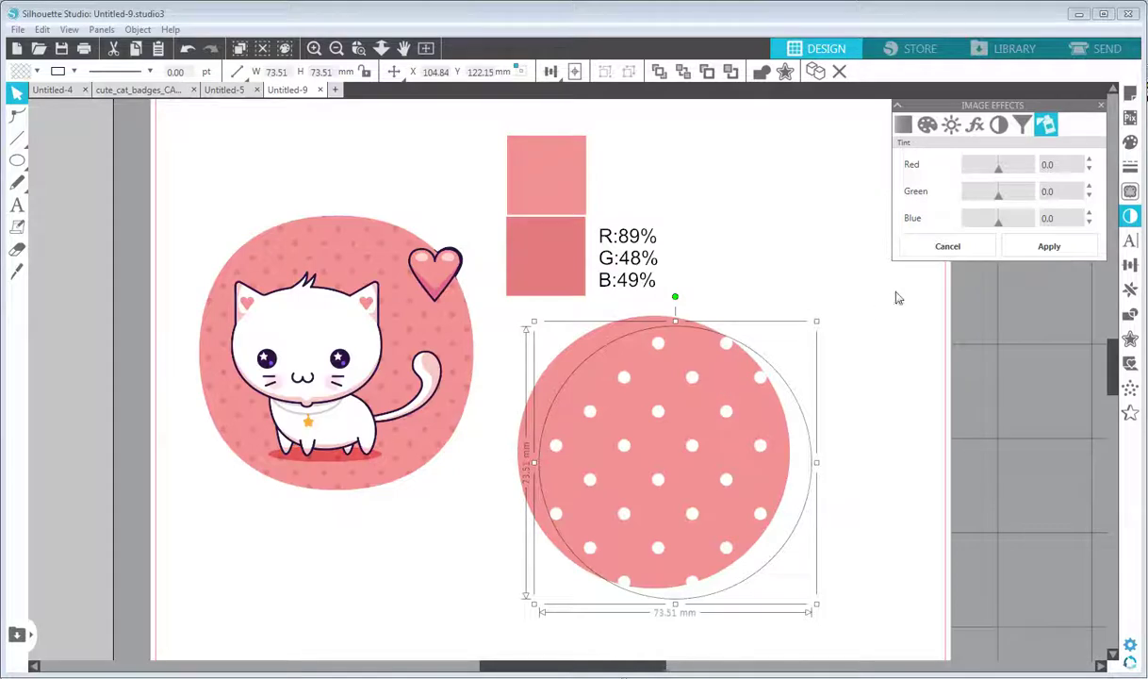
{"action": "left_click_drag", "start_coordinate": [999, 168], "coordinate": [1002, 226]}
{"action": "left_click_drag", "start_coordinate": [1000, 172], "coordinate": [971, 168]}
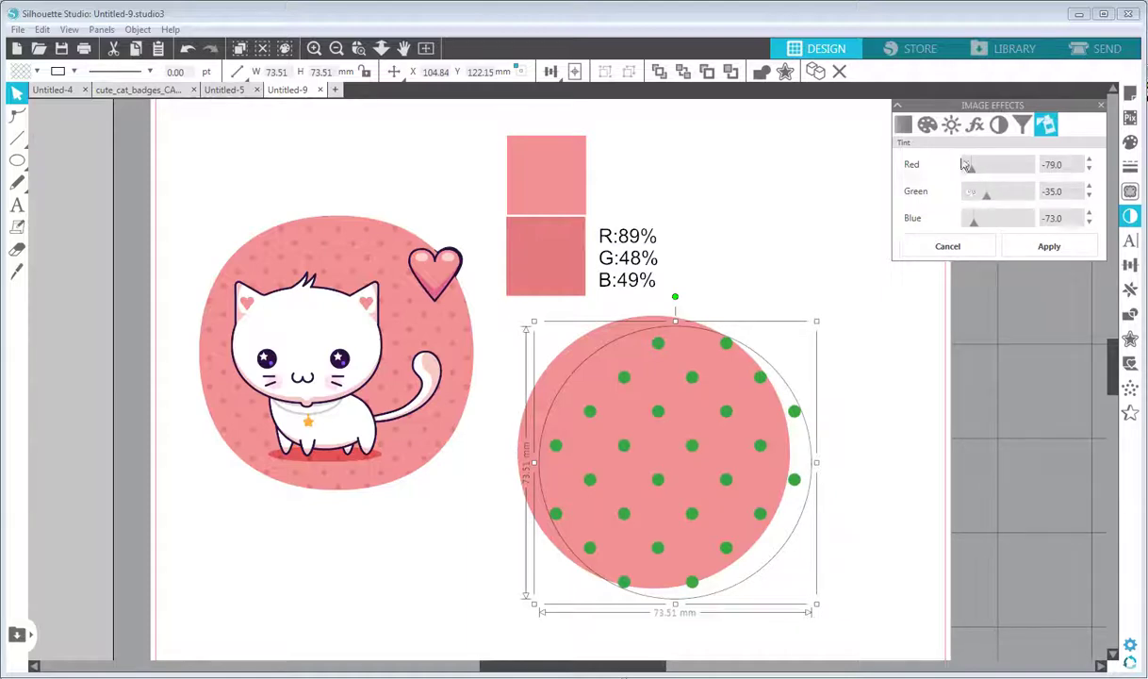
{"action": "left_click", "coordinate": [1031, 167]}
{"action": "type", "text": "0"}
{"action": "key", "text": "Tab"}
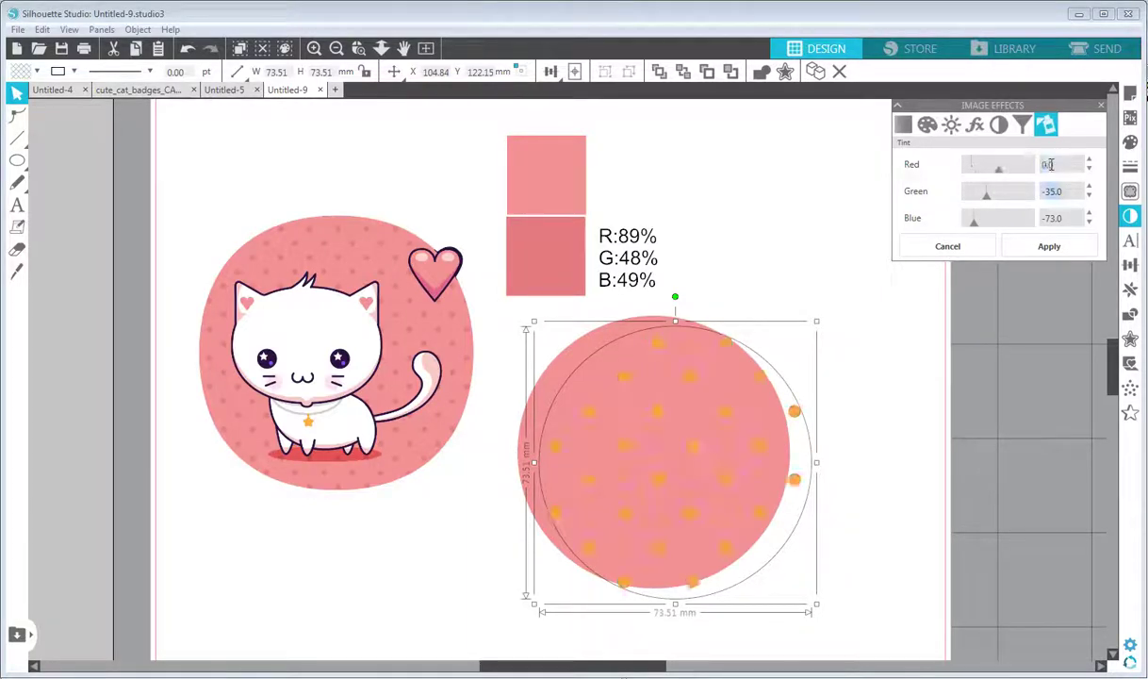
{"action": "type", "text": "0"}
{"action": "key", "text": "Tab"}
{"action": "type", "text": "0"}
{"action": "key", "text": "Tab"}
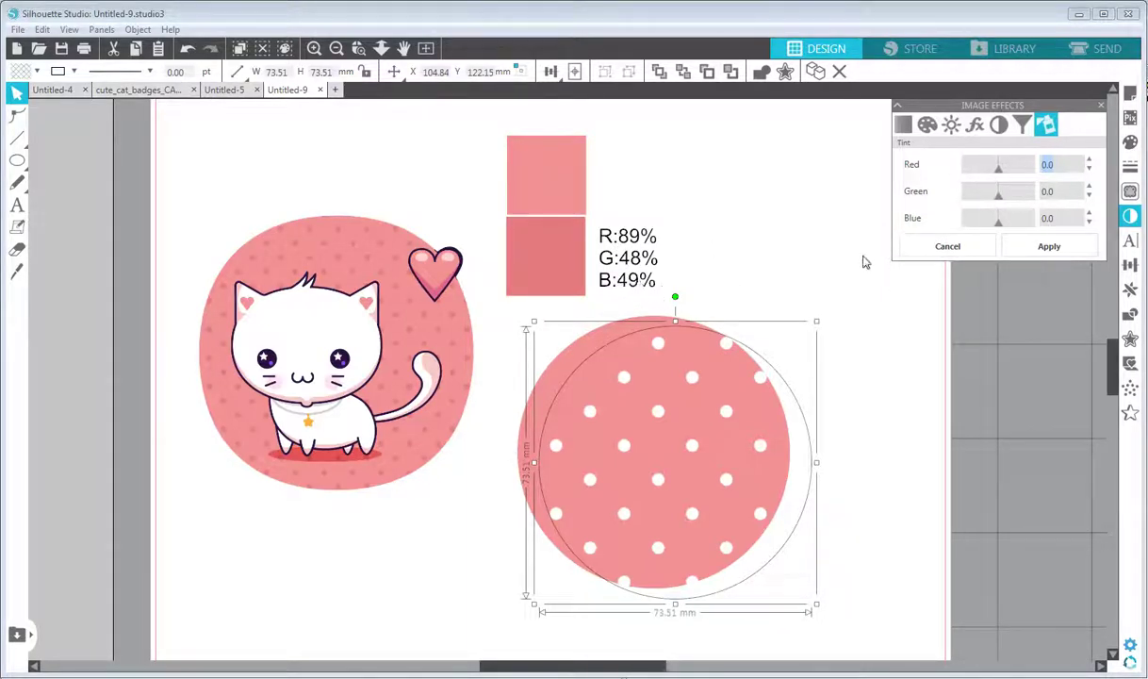
{"action": "left_click", "coordinate": [948, 246]}
- Tint the white dots dark pink by applying red -11, green -52 and blue -51 to the dotted circle
{"action": "key", "text": "Tab"}
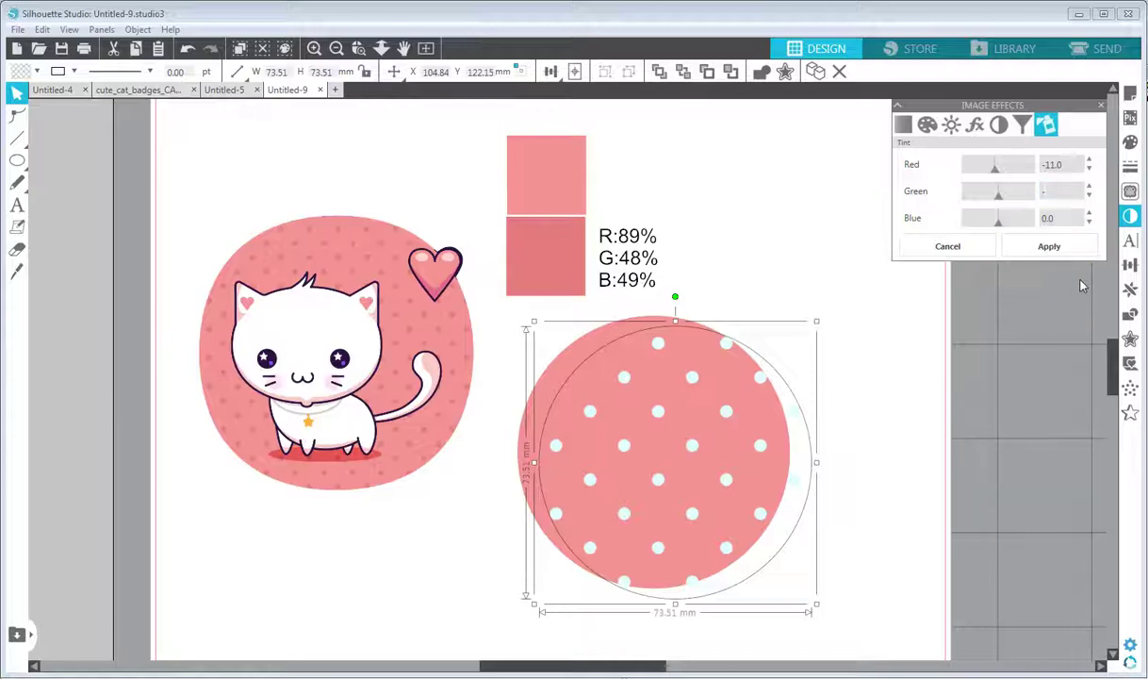
{"action": "key", "text": "Tab"}
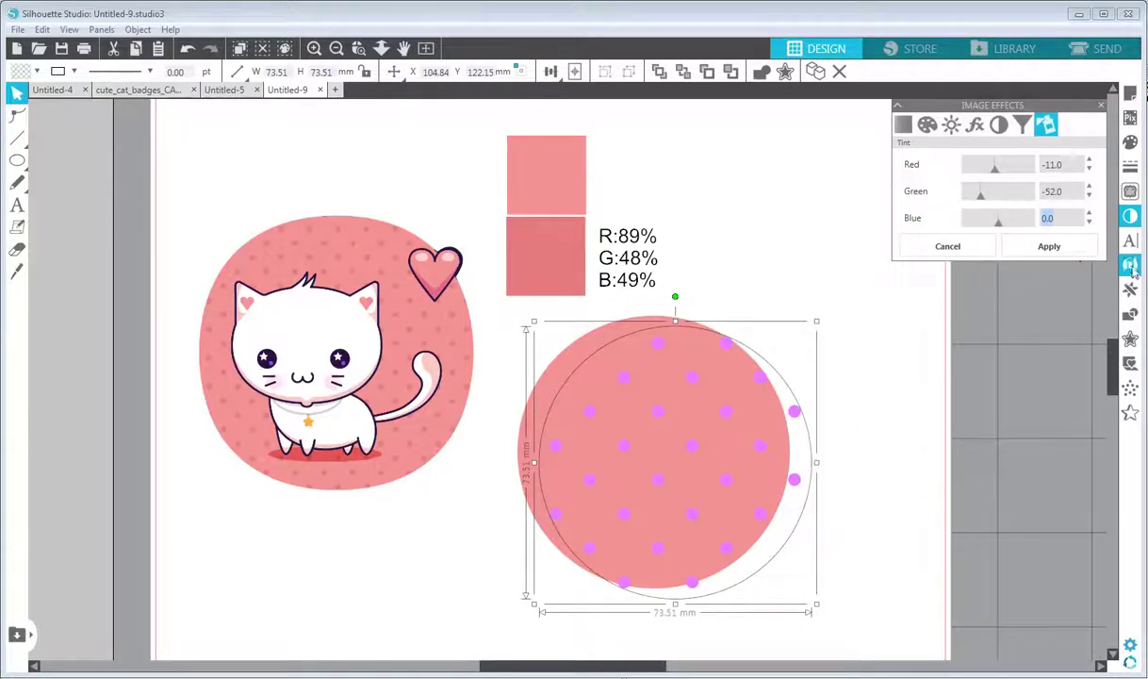
{"action": "type", "text": "-51"}
{"action": "key", "text": "Tab"}
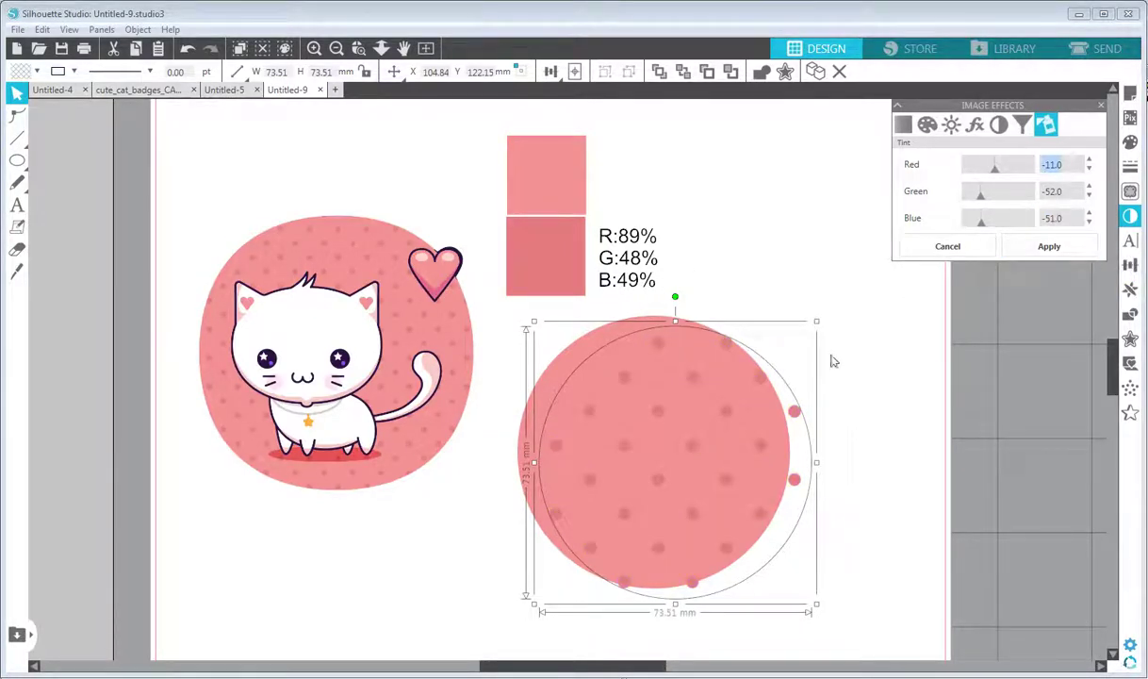
{"action": "left_click", "coordinate": [1071, 249]}
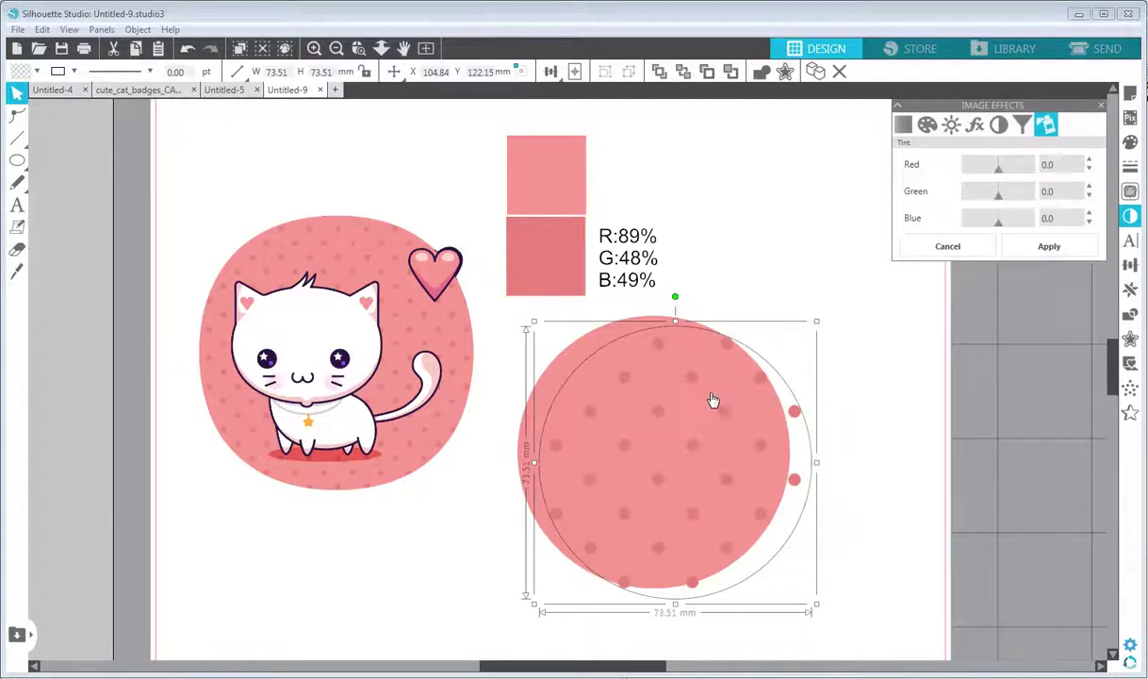
- Place the dotted circle exactly over the pink circle and recolour its outline to a matching pink
{"action": "mouse_move", "coordinate": [692, 387]}
{"action": "left_mouse_down"}
{"action": "mouse_move", "coordinate": [594, 278]}
{"action": "mouse_move", "coordinate": [572, 223]}
{"action": "mouse_move", "coordinate": [562, 244]}
{"action": "mouse_move", "coordinate": [671, 379]}
{"action": "left_mouse_up"}
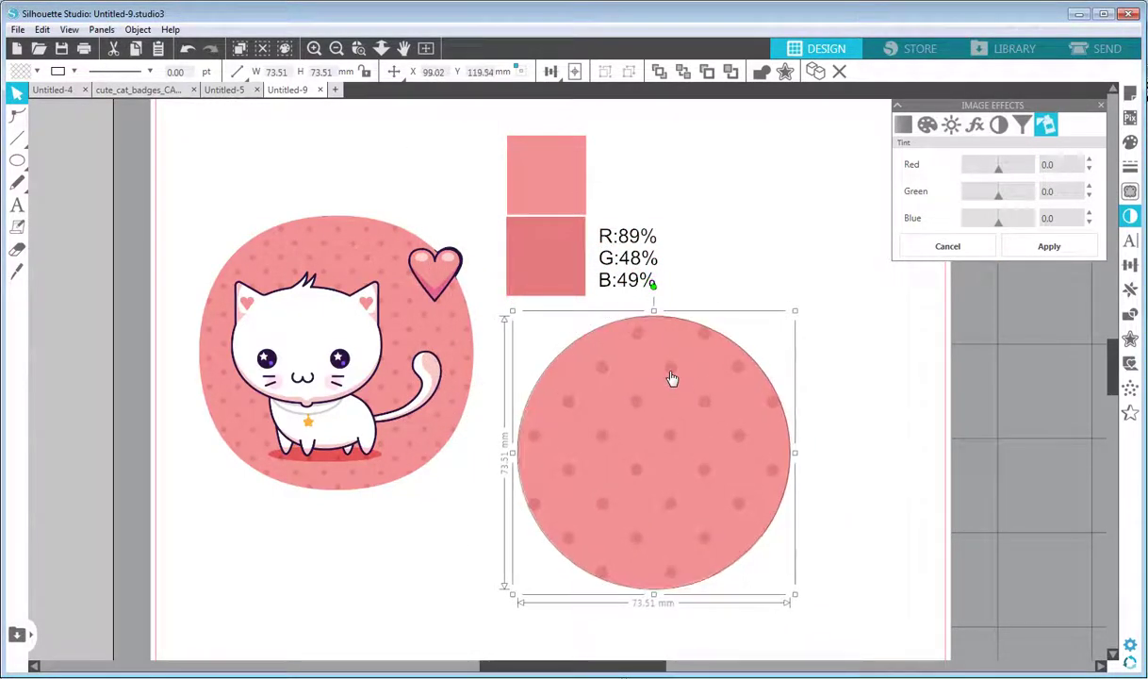
{"action": "left_click", "coordinate": [74, 70]}
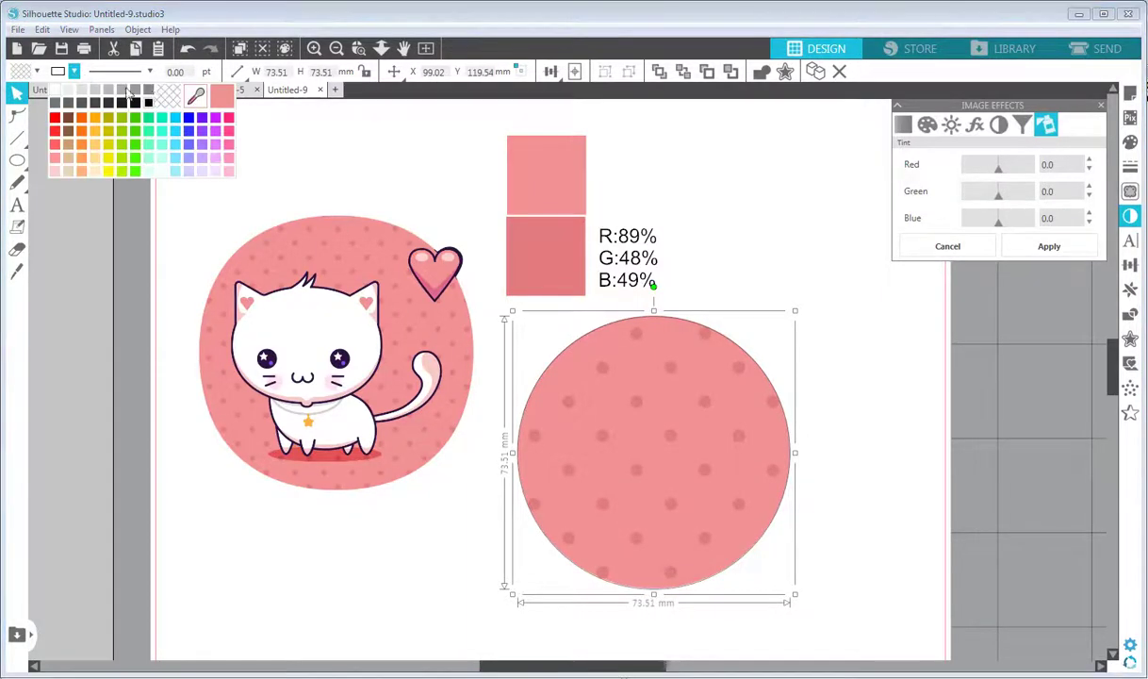
- Scale the dotted circle's fill pattern down to 48%
{"action": "left_click", "coordinate": [1130, 141]}
{"action": "left_click", "coordinate": [951, 124]}
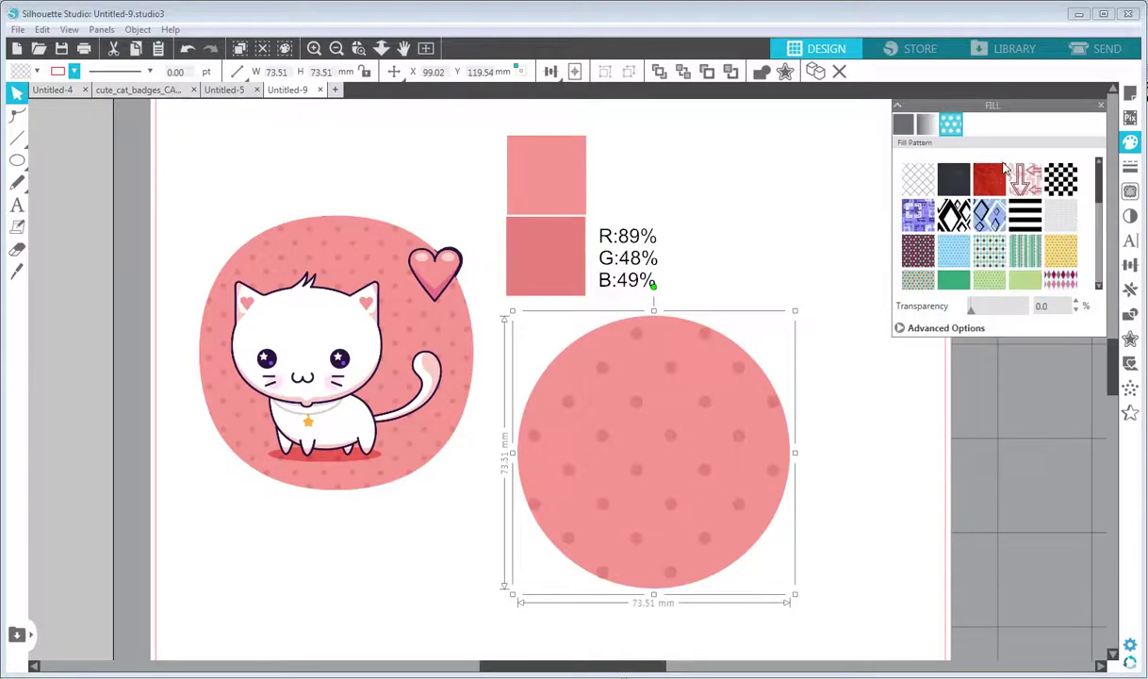
{"action": "left_click", "coordinate": [900, 329]}
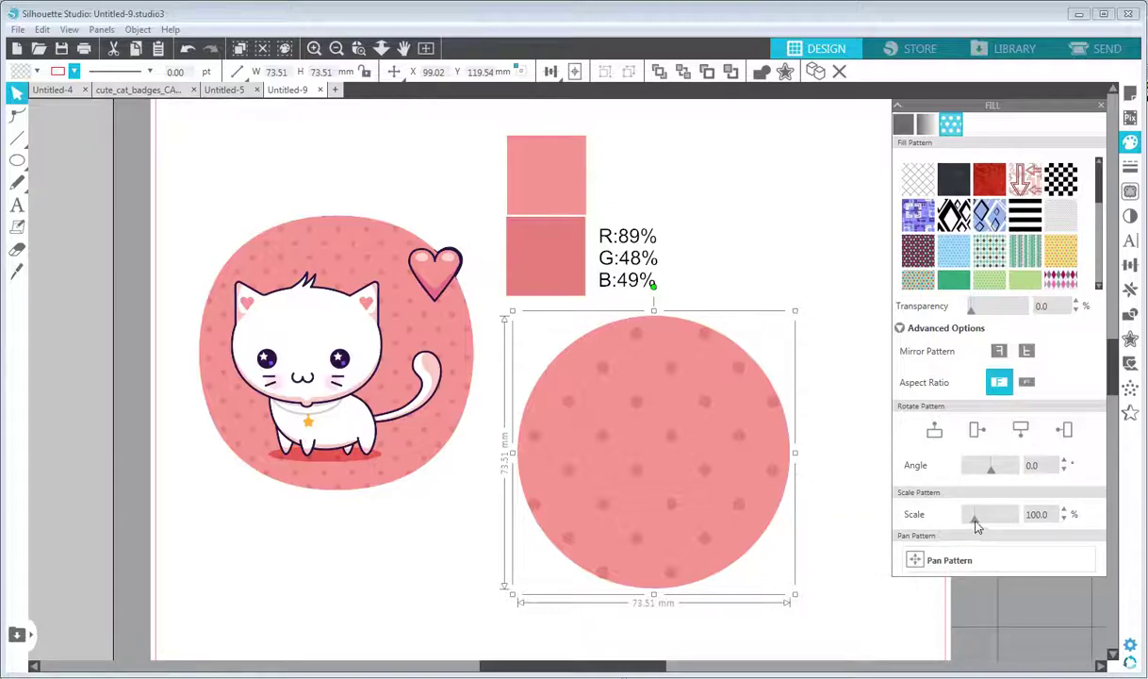
{"action": "left_click_drag", "start_coordinate": [977, 526], "coordinate": [969, 525]}
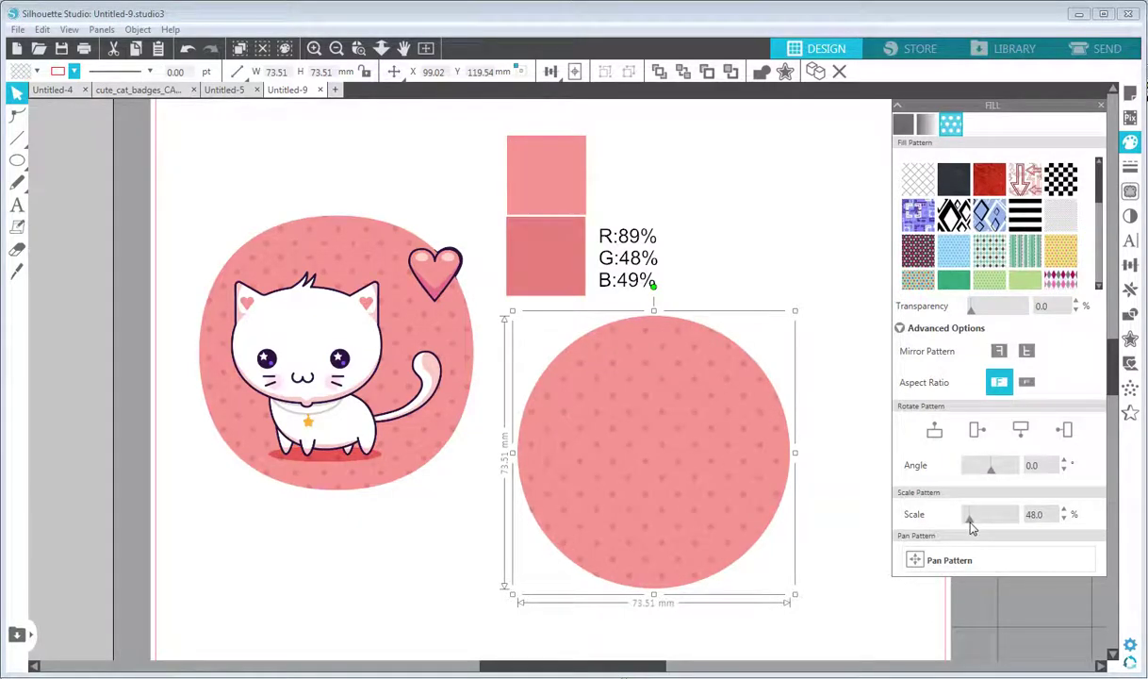
- Pan the dot pattern slightly within the circle and deselect the circle
{"action": "left_click", "coordinate": [922, 563]}
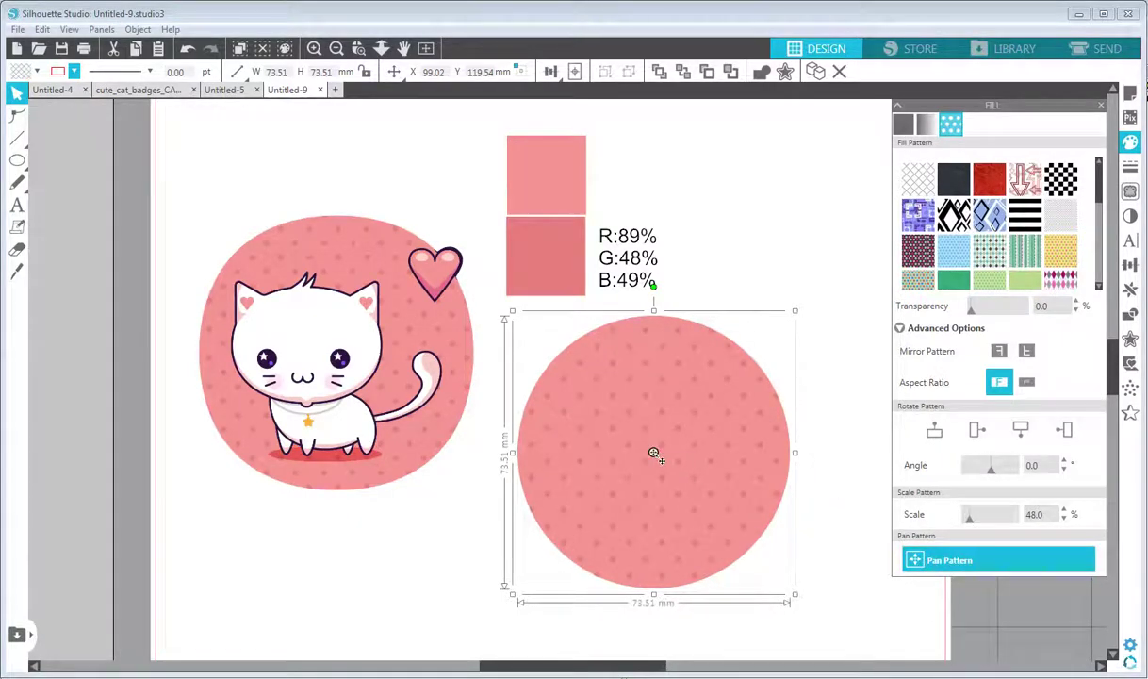
{"action": "mouse_move", "coordinate": [653, 453]}
{"action": "left_mouse_down"}
{"action": "mouse_move", "coordinate": [670, 481]}
{"action": "mouse_move", "coordinate": [692, 403]}
{"action": "mouse_move", "coordinate": [607, 415]}
{"action": "mouse_move", "coordinate": [637, 512]}
{"action": "mouse_move", "coordinate": [680, 413]}
{"action": "mouse_move", "coordinate": [693, 495]}
{"action": "mouse_move", "coordinate": [634, 449]}
{"action": "mouse_move", "coordinate": [658, 454]}
{"action": "left_mouse_up"}
{"action": "left_click", "coordinate": [658, 455]}
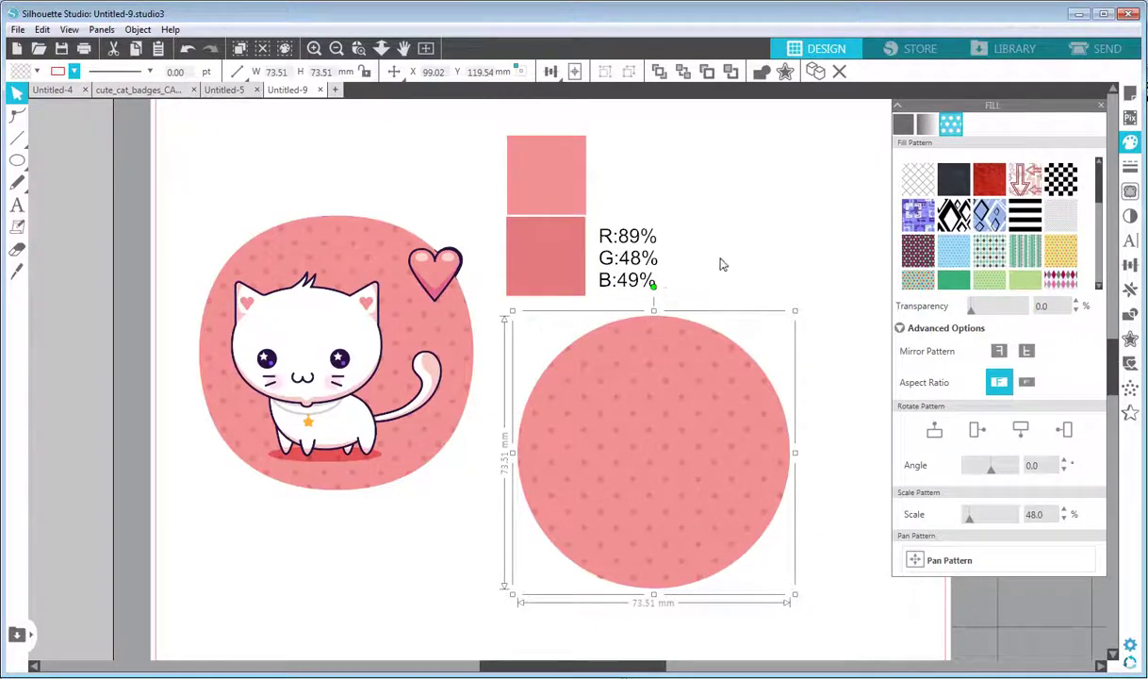
{"action": "left_click", "coordinate": [707, 292]}
{"action": "left_click", "coordinate": [671, 355]}
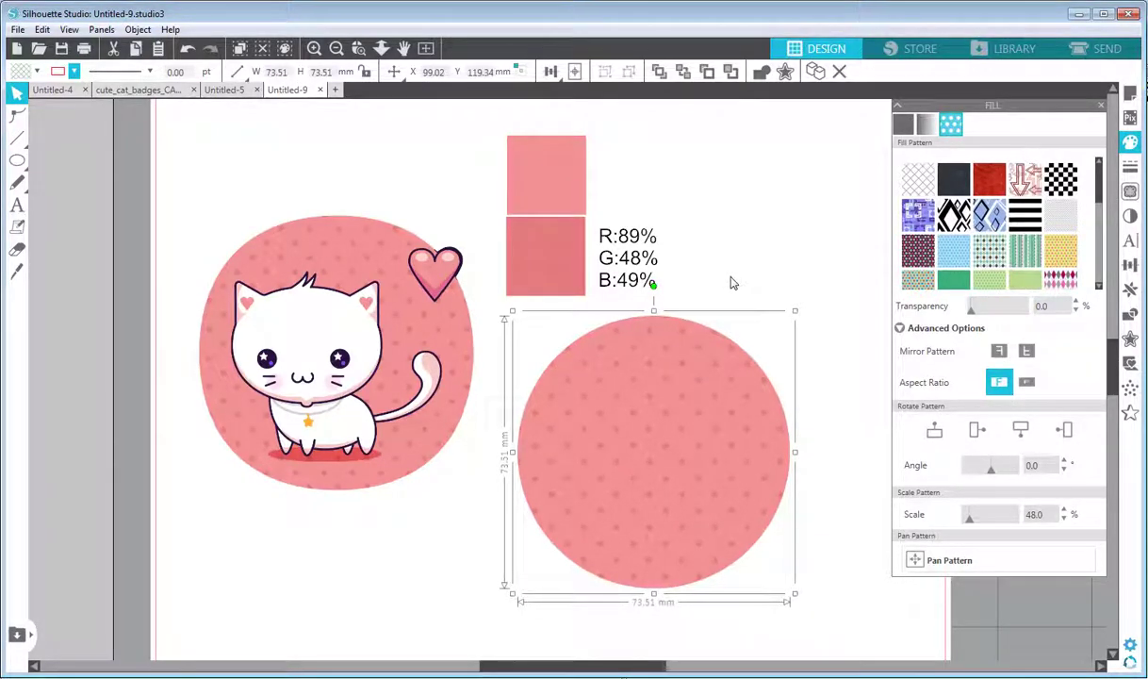
{"action": "left_click", "coordinate": [733, 276]}
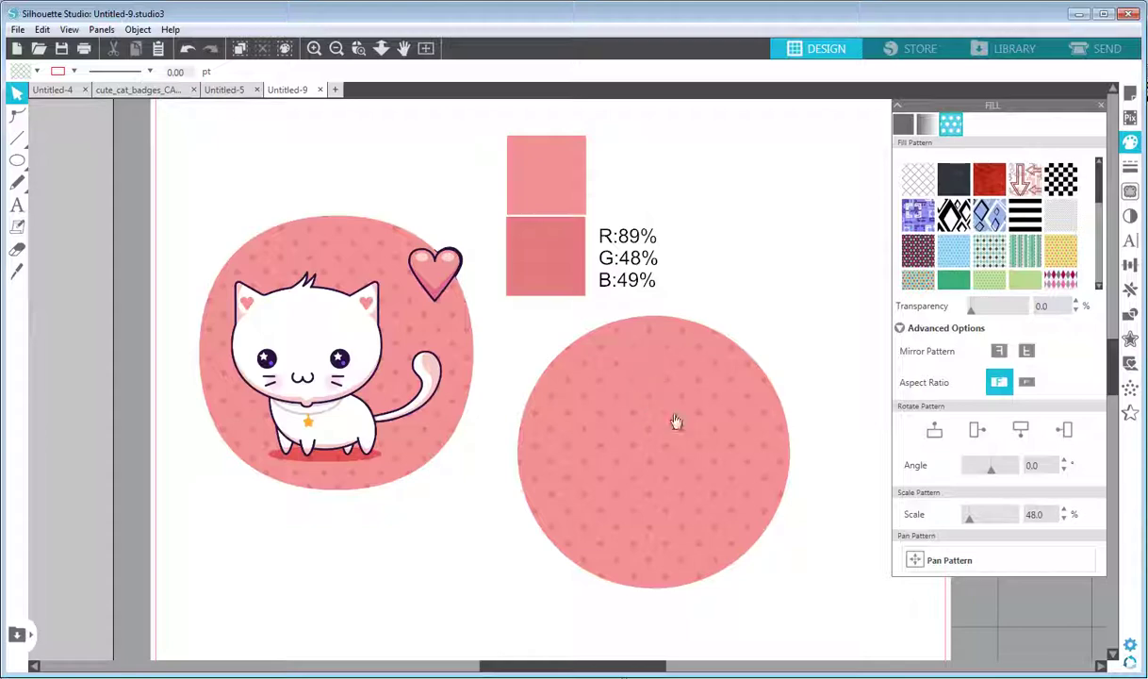
- Reduce the dotted circle's pattern scale to 27% and deselect it
{"action": "left_click", "coordinate": [666, 418]}
{"action": "mouse_move", "coordinate": [969, 516]}
{"action": "left_mouse_down"}
{"action": "mouse_move", "coordinate": [975, 528]}
{"action": "mouse_move", "coordinate": [964, 526]}
{"action": "left_mouse_up"}
{"action": "left_click", "coordinate": [949, 560]}
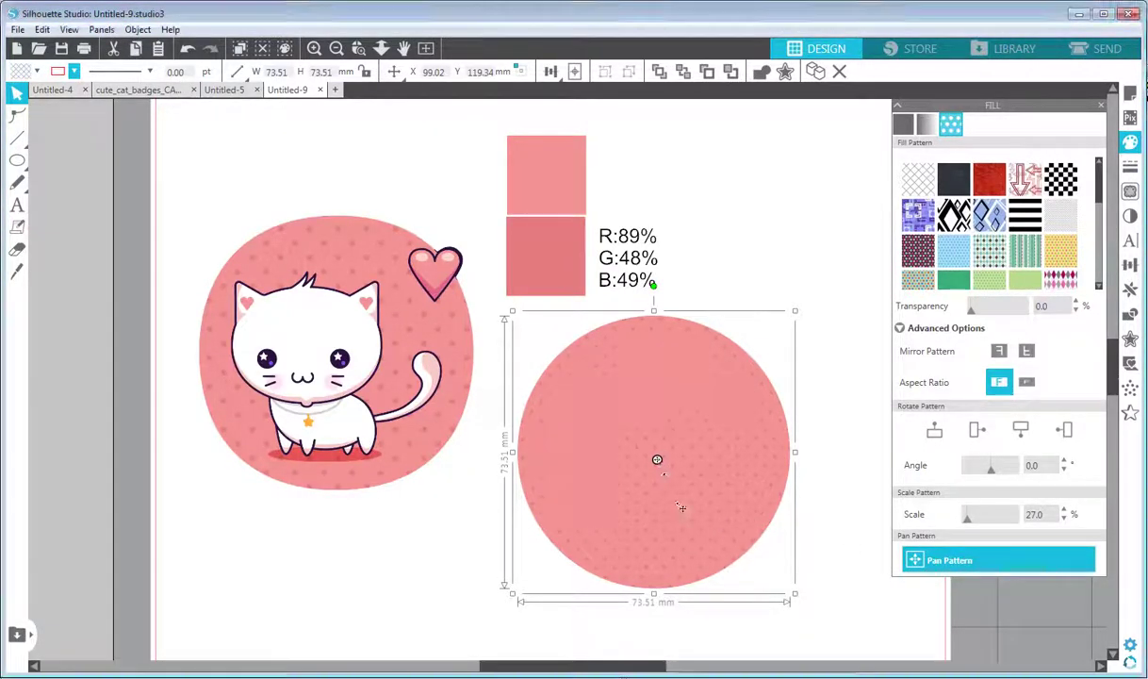
{"action": "left_click", "coordinate": [783, 243]}
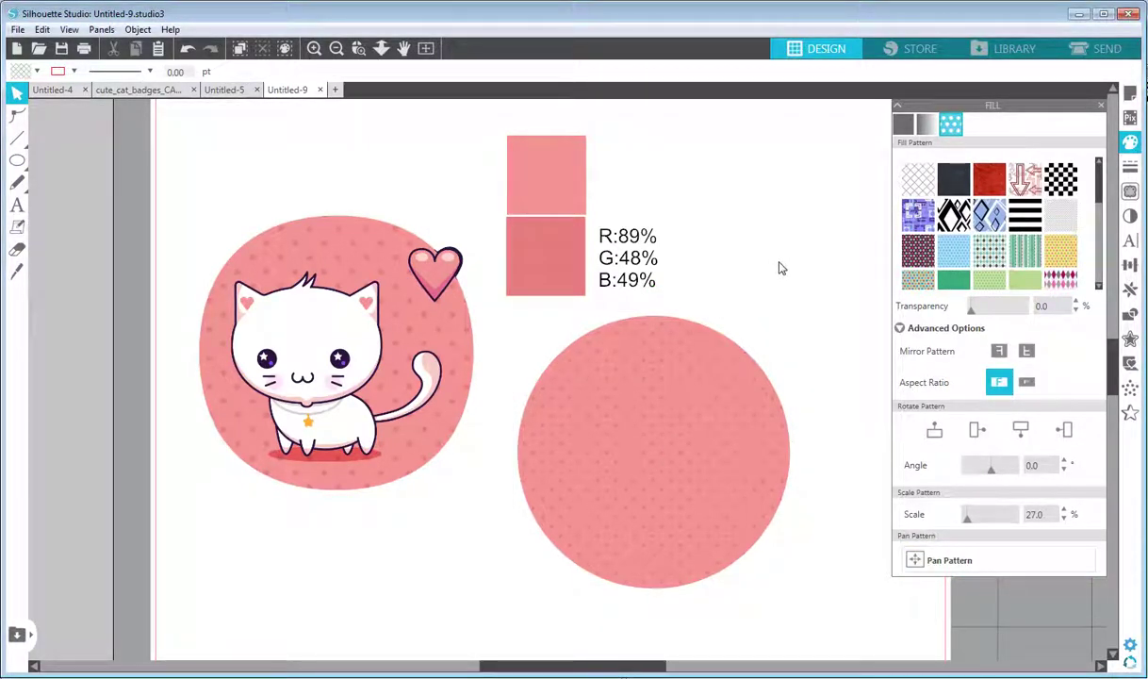